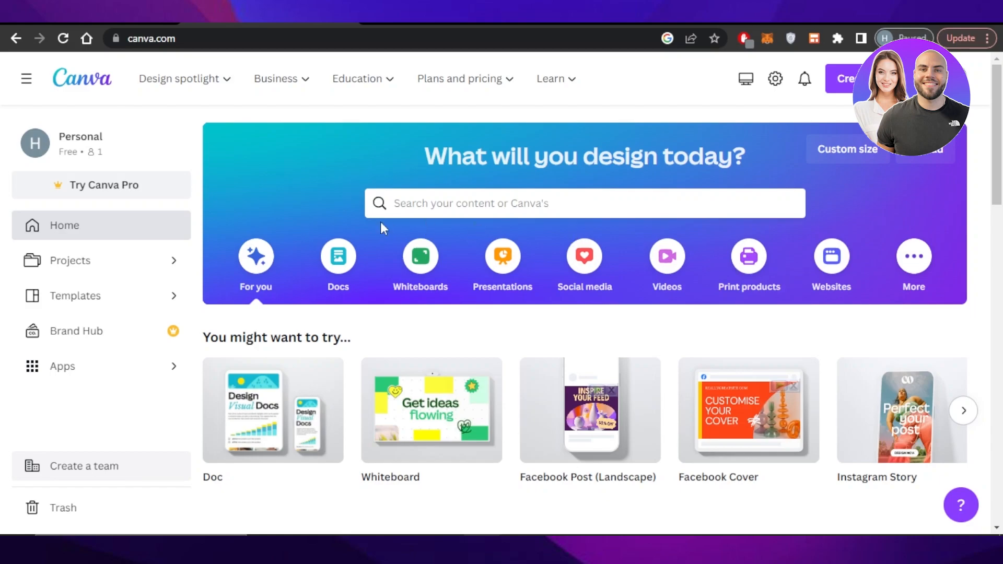
pyautogui.click(152, 81)
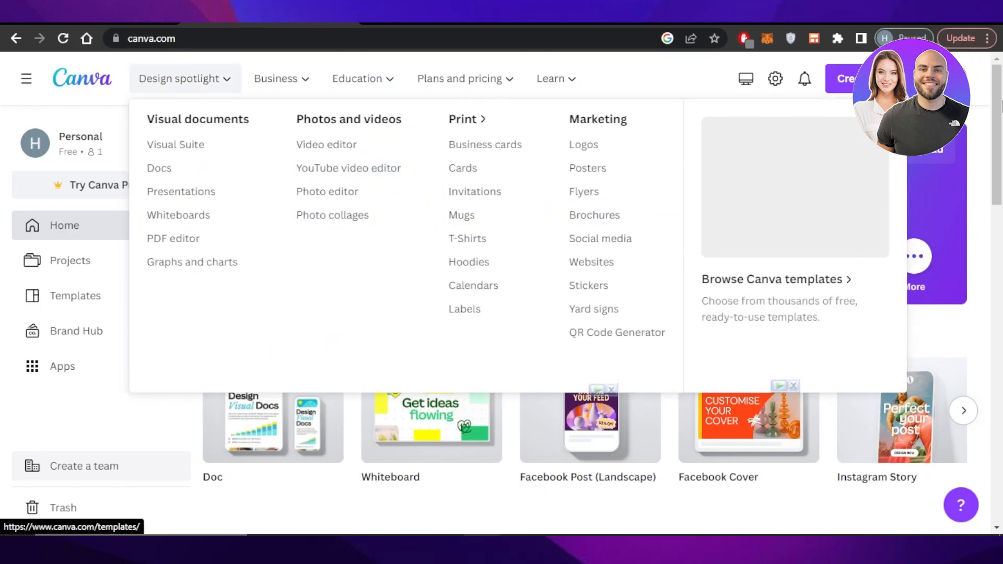
pyautogui.moveTo(1002, 107); pyautogui.dragTo(1002, 80)
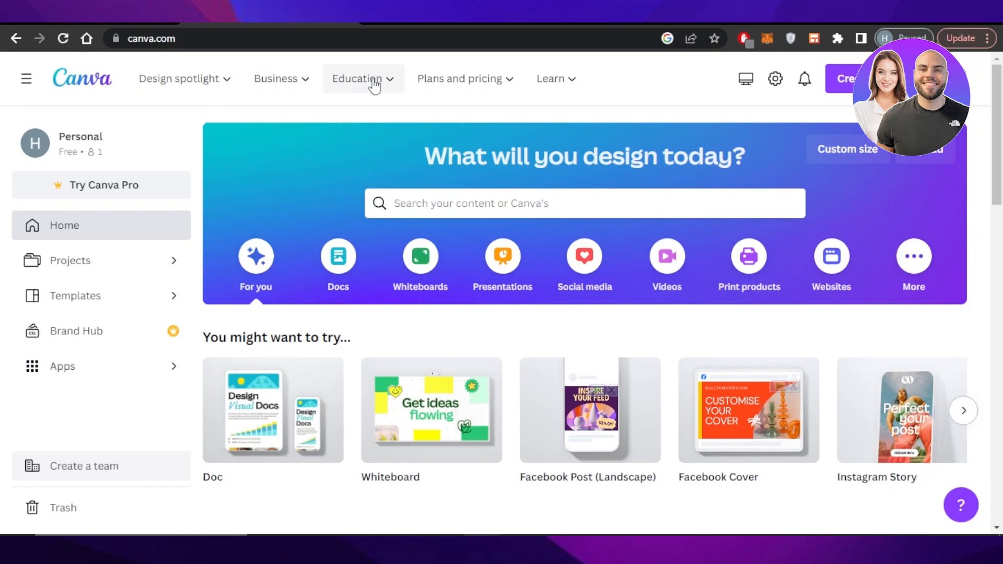
pyautogui.moveTo(1002, 95); pyautogui.dragTo(1002, 97)
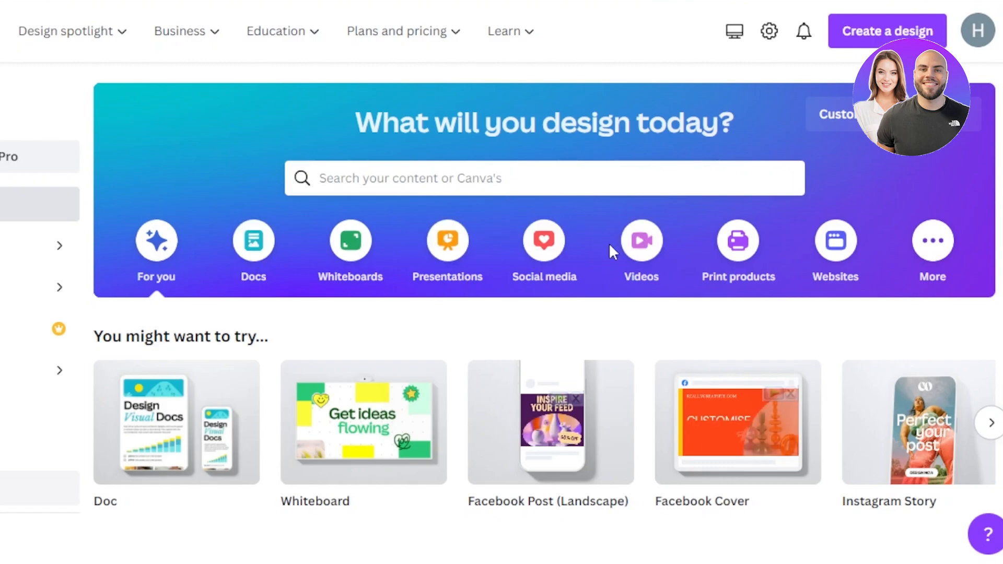
# Browse the video formats and create a blank 1920 × 1080 px Video design.
pyautogui.click(643, 244)
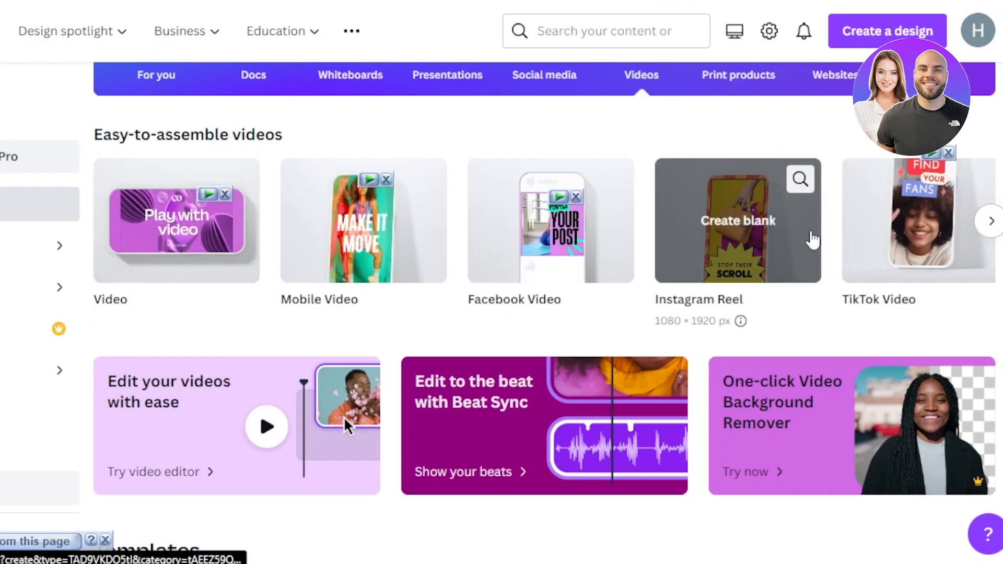
pyautogui.click(991, 221)
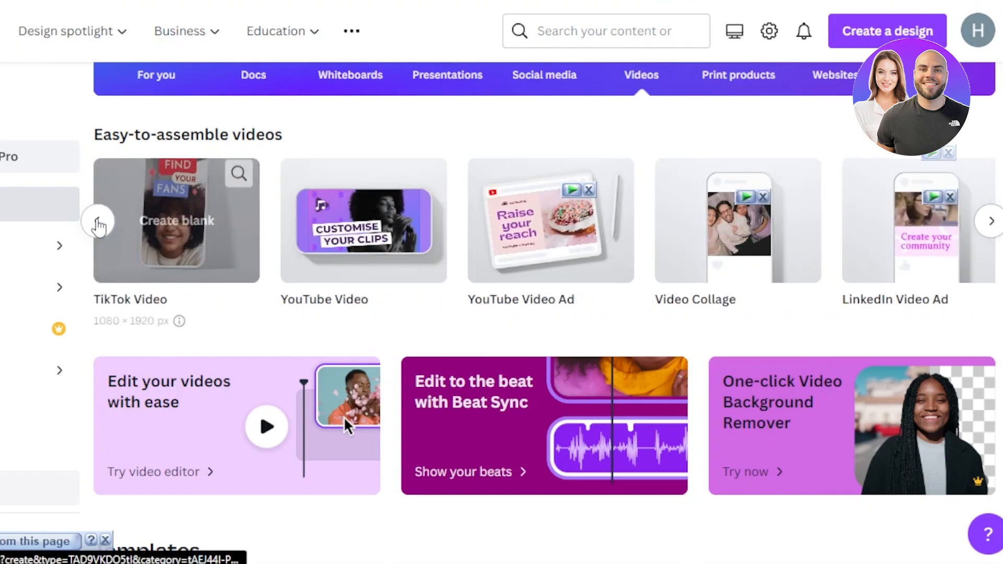
pyautogui.click(97, 222)
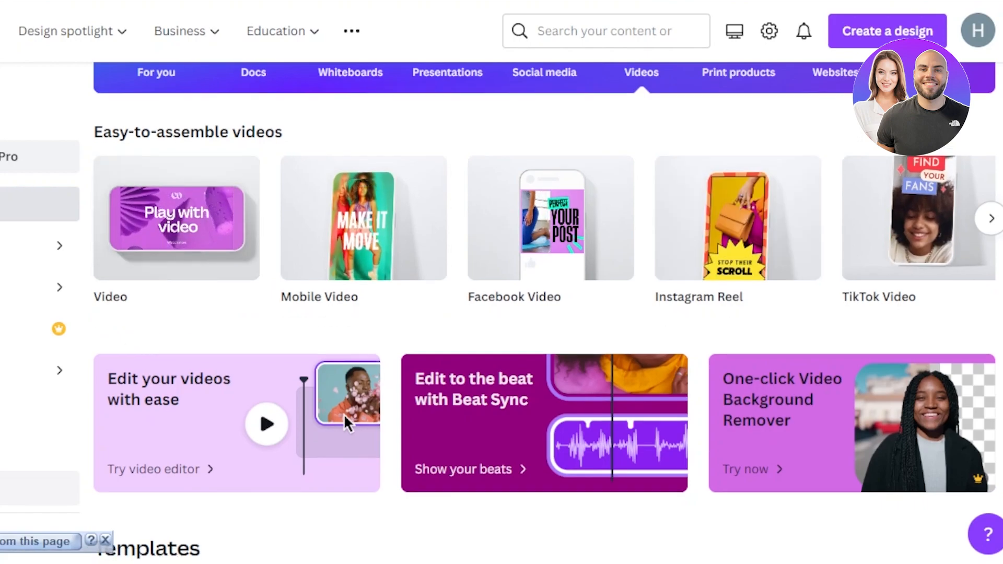
pyautogui.scroll(-10, 811, 263)
pyautogui.scroll(-3, 548, 313)
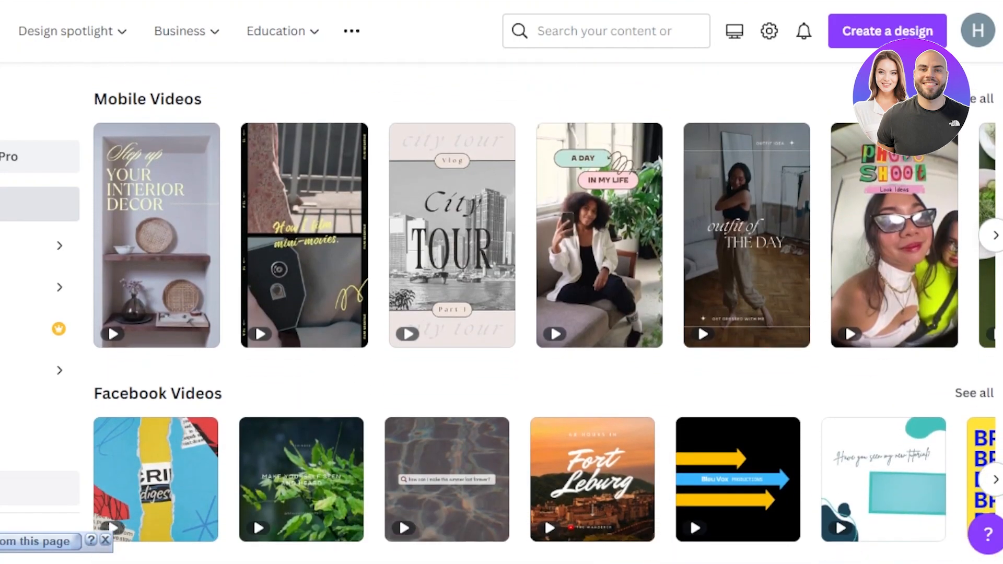
pyautogui.scroll(8, 344, 145)
pyautogui.scroll(7, 344, 145)
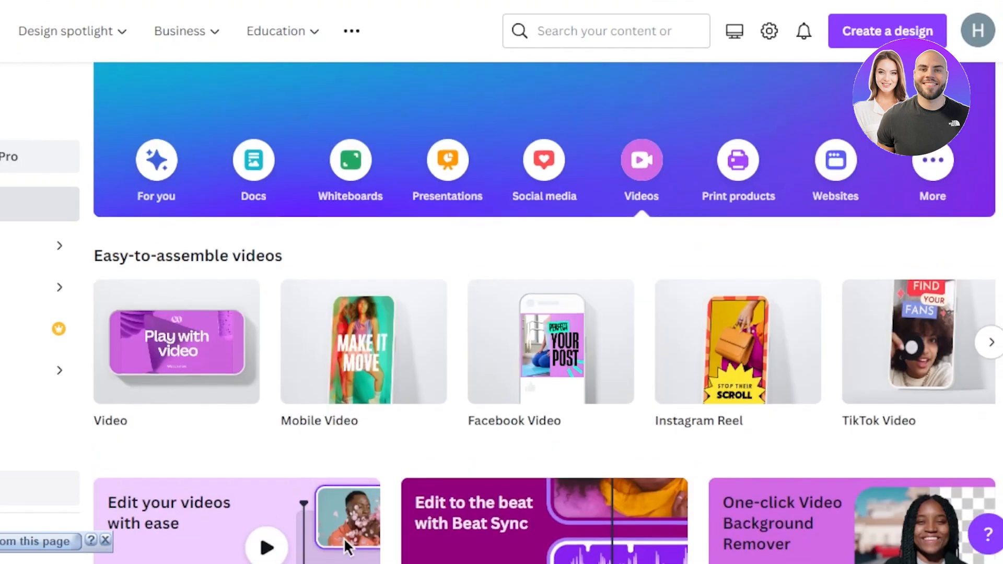
pyautogui.scroll(-2, 344, 497)
pyautogui.moveTo(135, 262)
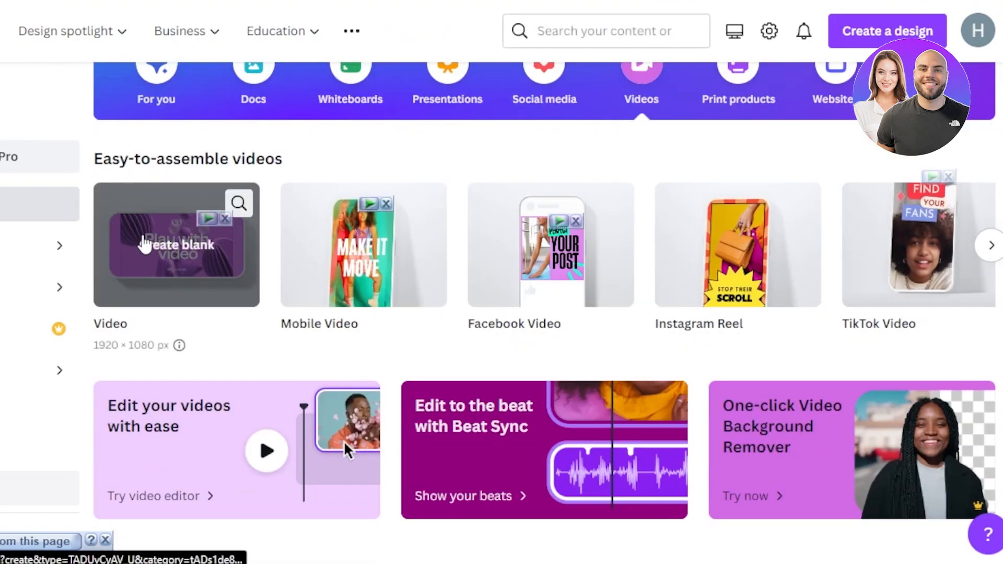
pyautogui.click(183, 252)
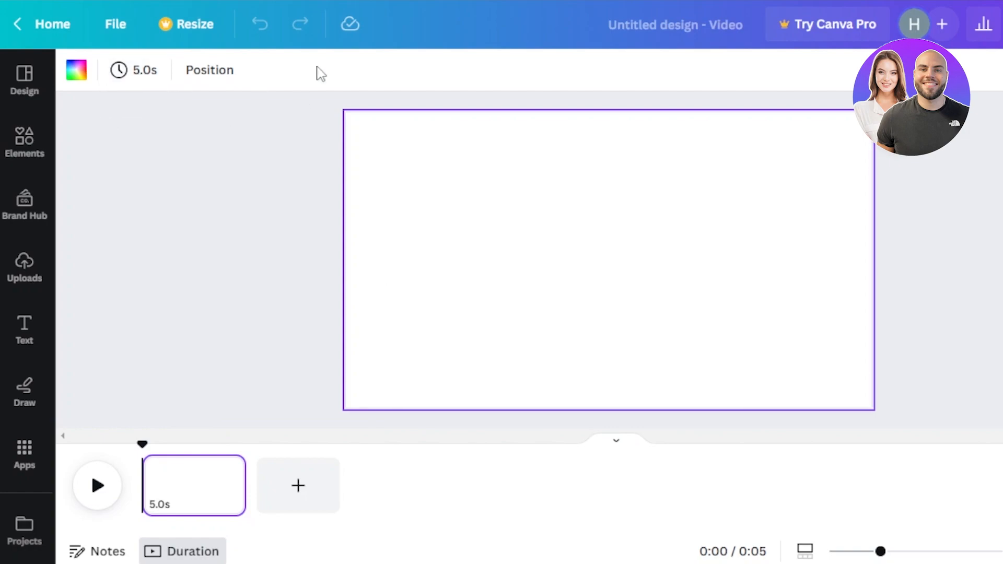
pyautogui.click(24, 86)
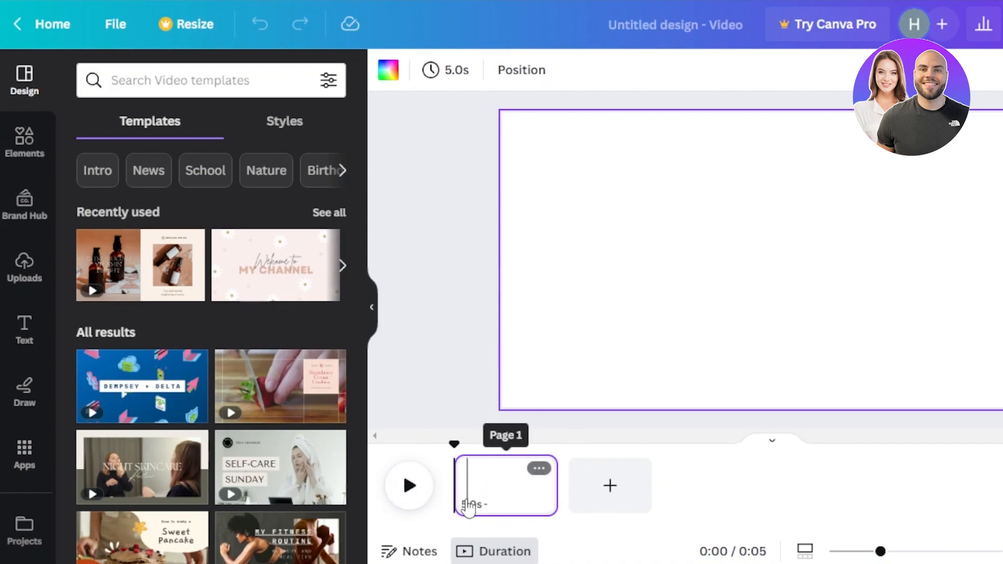
pyautogui.scroll(-10, 318, 347)
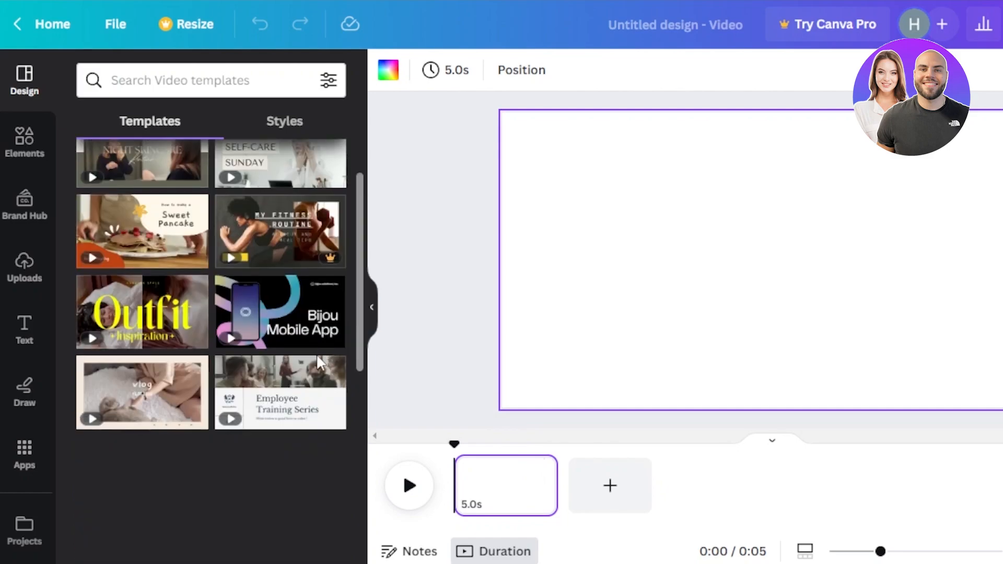
pyautogui.moveTo(359, 319); pyautogui.dragTo(379, 152)
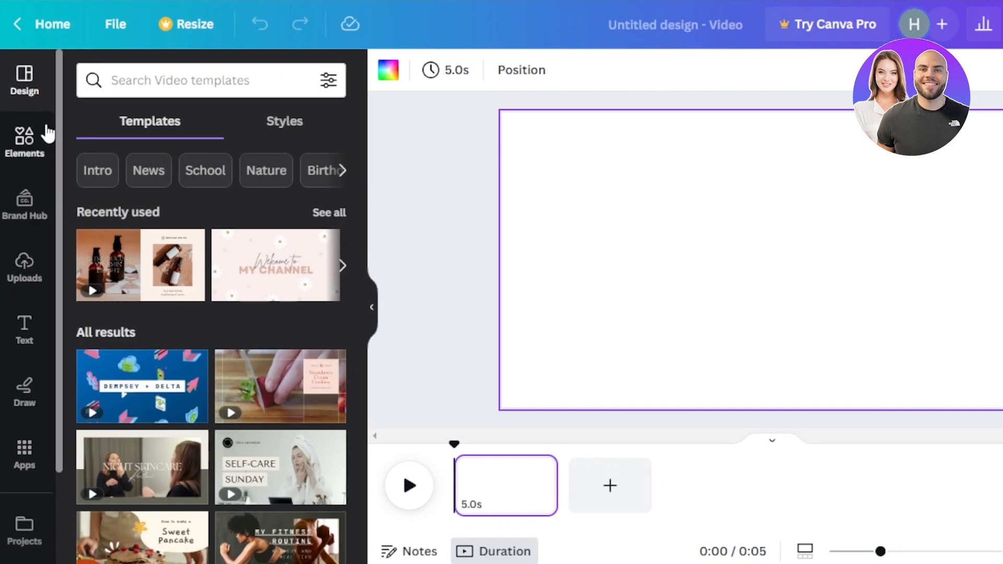
pyautogui.click(33, 160)
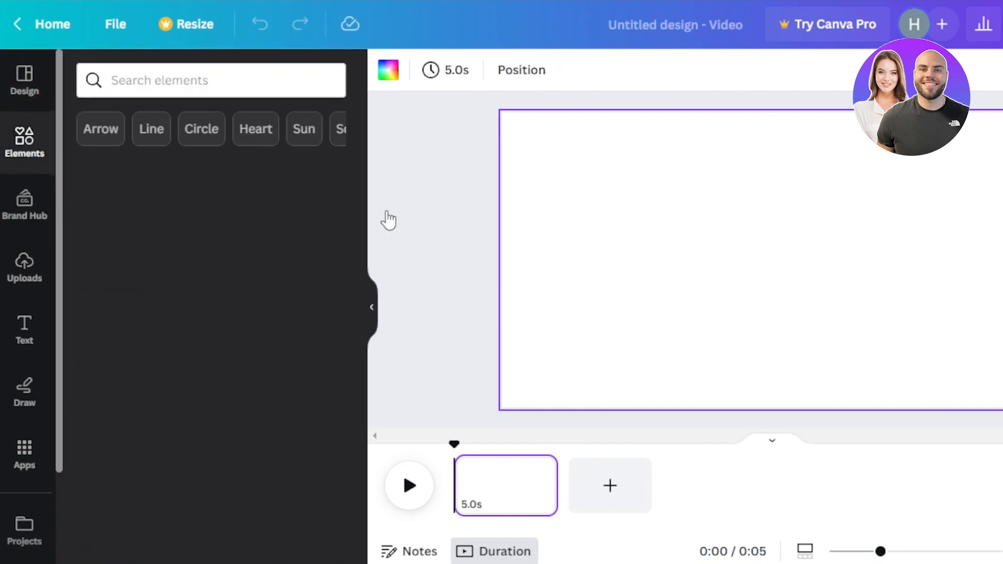
# Set the page's background to a solid light pink, #FFBABA.
pyautogui.click(387, 73)
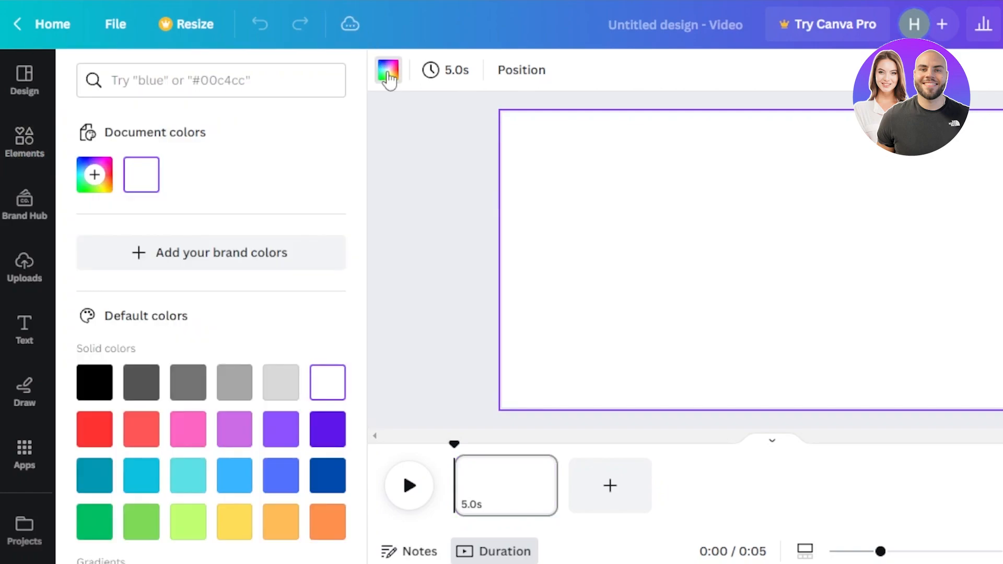
pyautogui.click(133, 444)
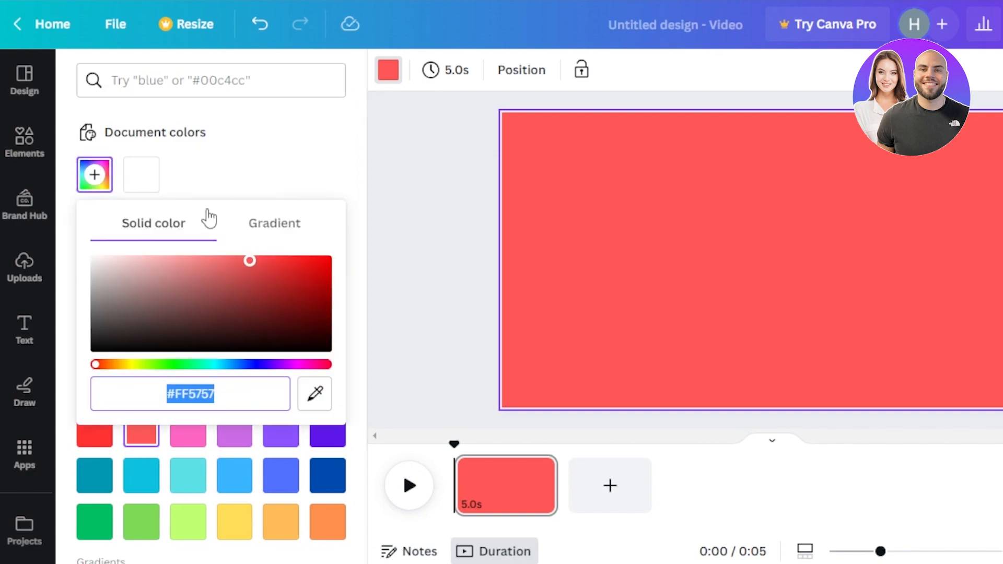
pyautogui.moveTo(250, 260); pyautogui.dragTo(154, 261)
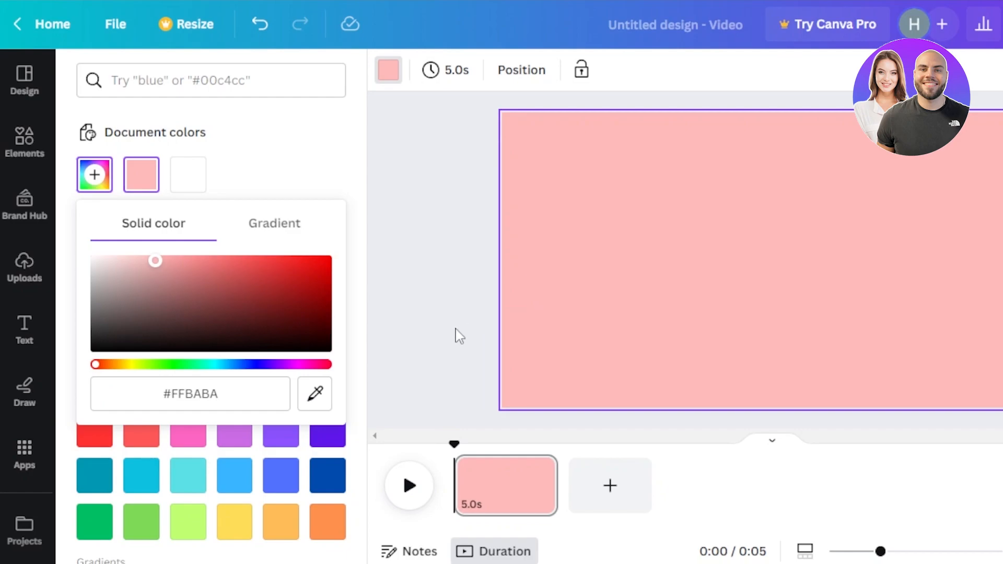
pyautogui.click(440, 192)
# Browse the sticker categories and add the falling multicoloured confetti from the Confetti stickers to the page.
pyautogui.click(25, 142)
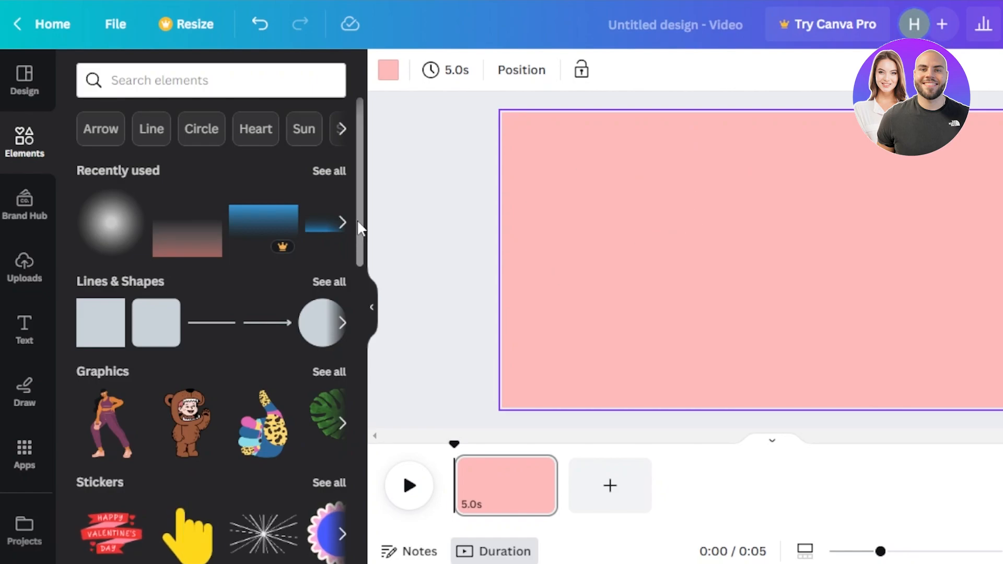
pyautogui.scroll(-2, 361, 192)
pyautogui.scroll(-5, 362, 192)
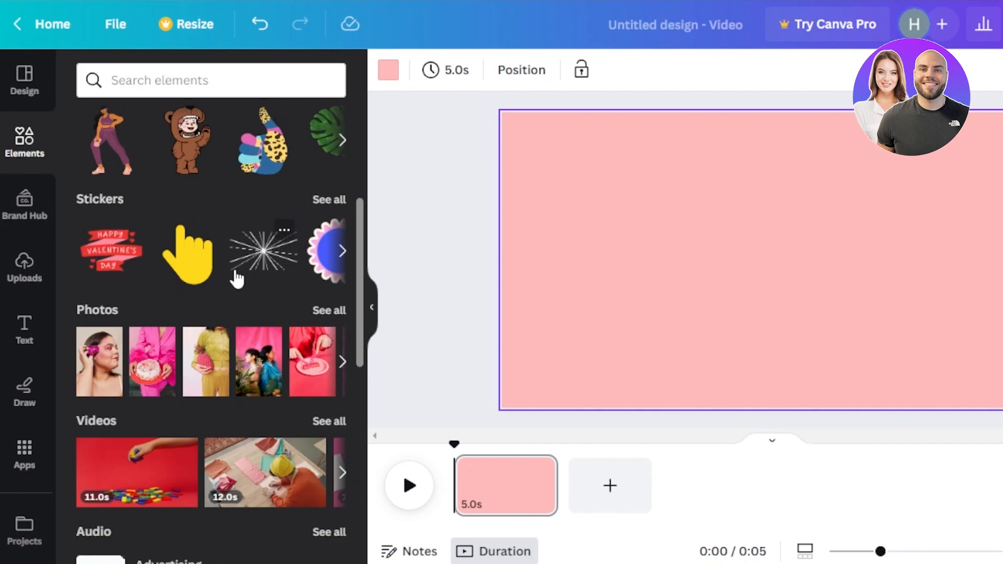
pyautogui.click(329, 201)
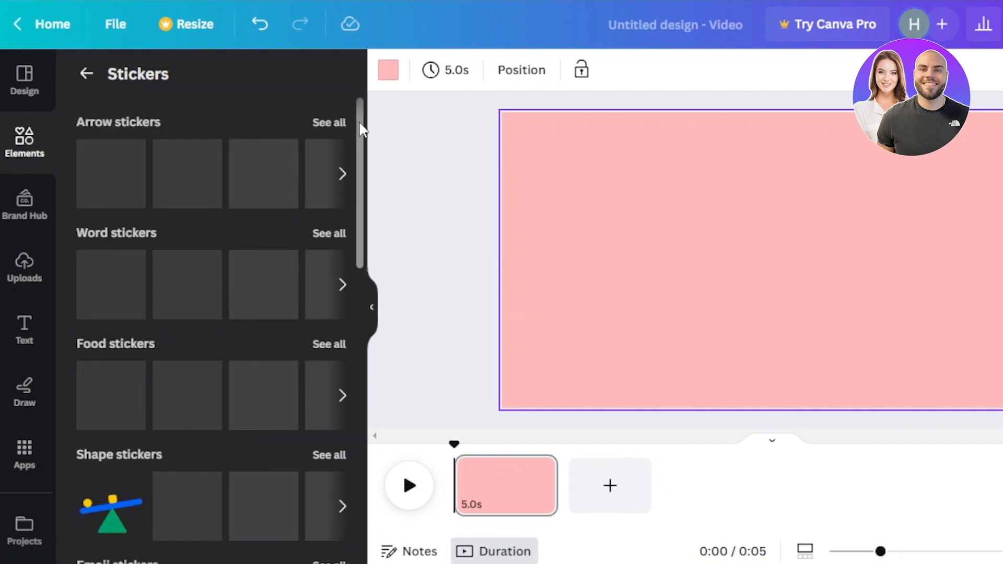
pyautogui.scroll(-3, 361, 120)
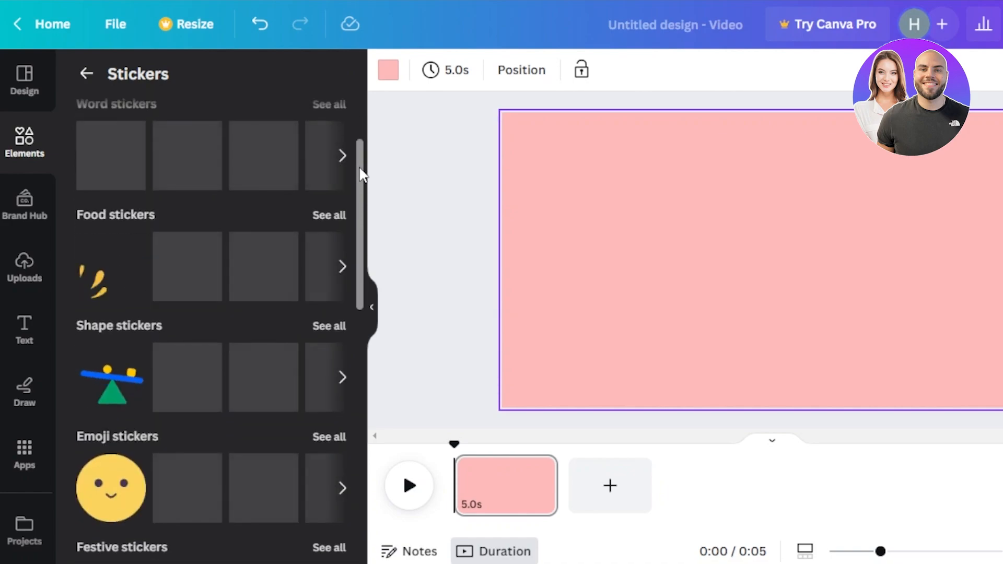
pyautogui.scroll(3, 354, 134)
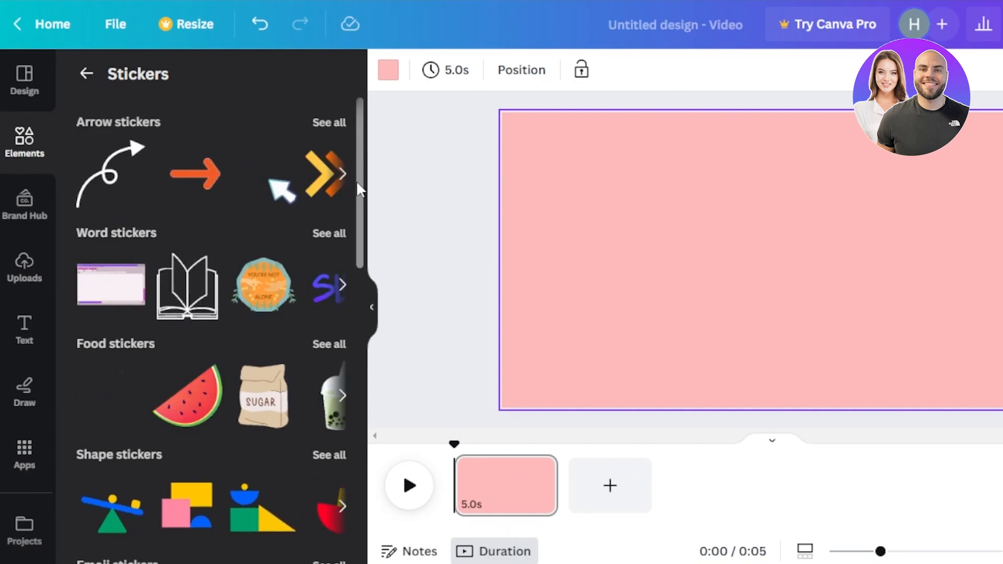
pyautogui.moveTo(356, 167); pyautogui.dragTo(358, 232)
pyautogui.scroll(-3, 356, 240)
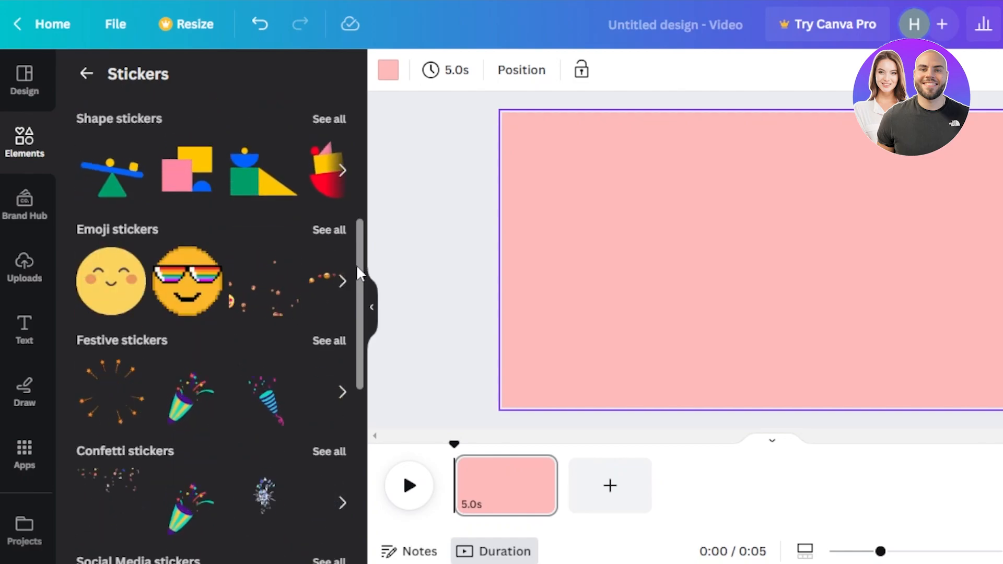
pyautogui.moveTo(355, 261); pyautogui.dragTo(360, 302)
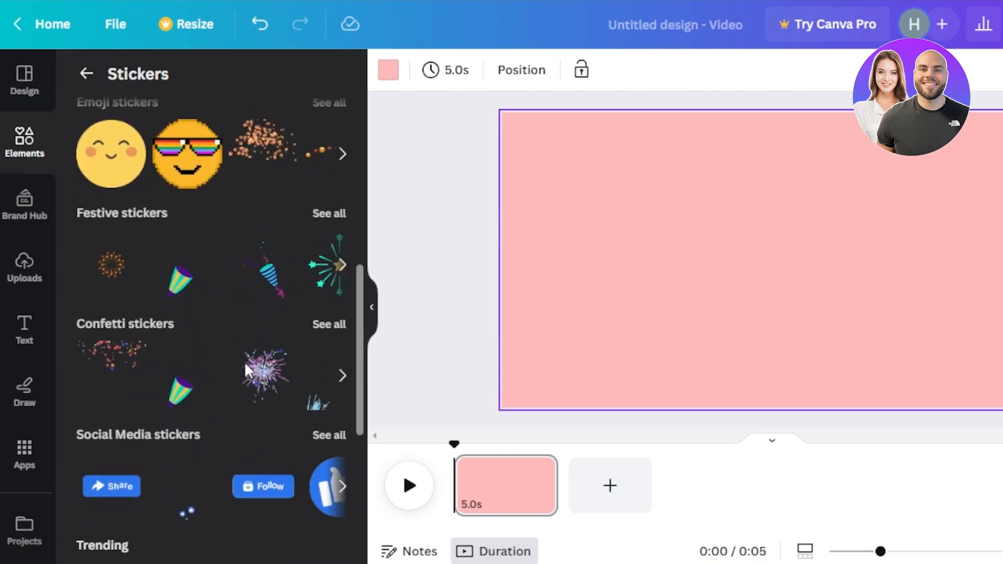
pyautogui.click(85, 399)
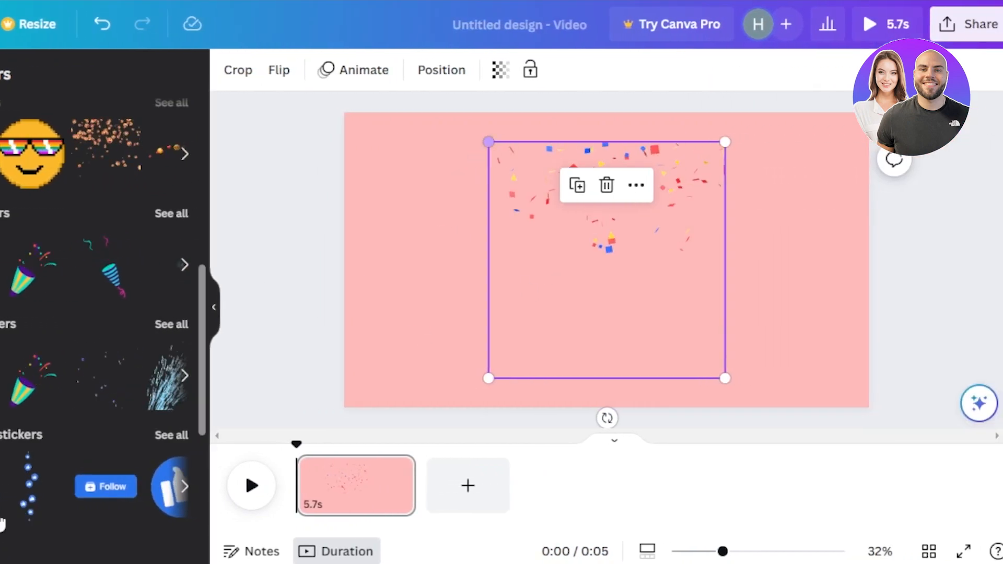
# Enlarge the confetti sticker to nearly the page's width and position it over the upper part of the page.
pyautogui.moveTo(488, 378); pyautogui.dragTo(231, 456)
pyautogui.moveTo(688, 300); pyautogui.dragTo(695, 247)
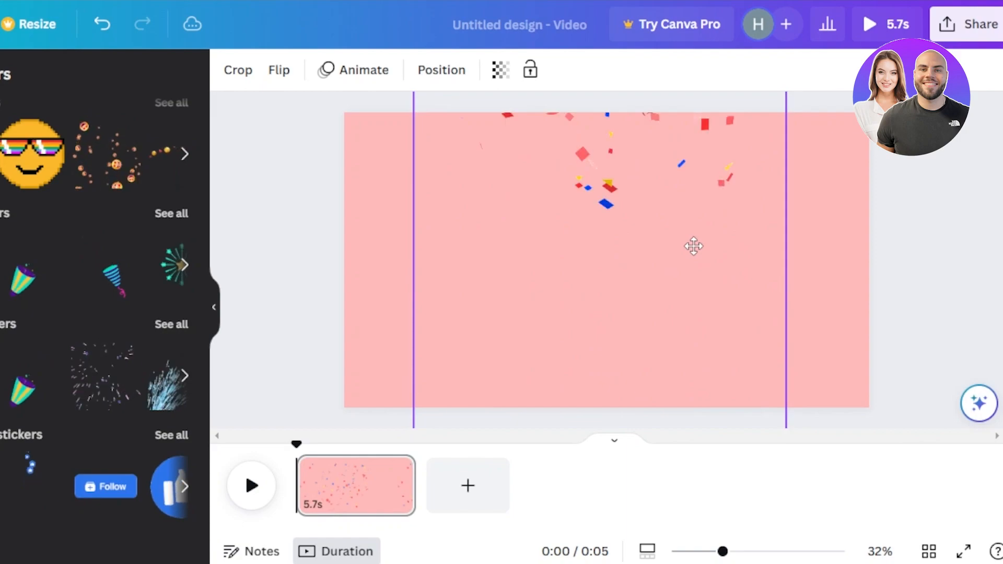
pyautogui.moveTo(661, 339); pyautogui.dragTo(691, 206)
pyautogui.click(887, 269)
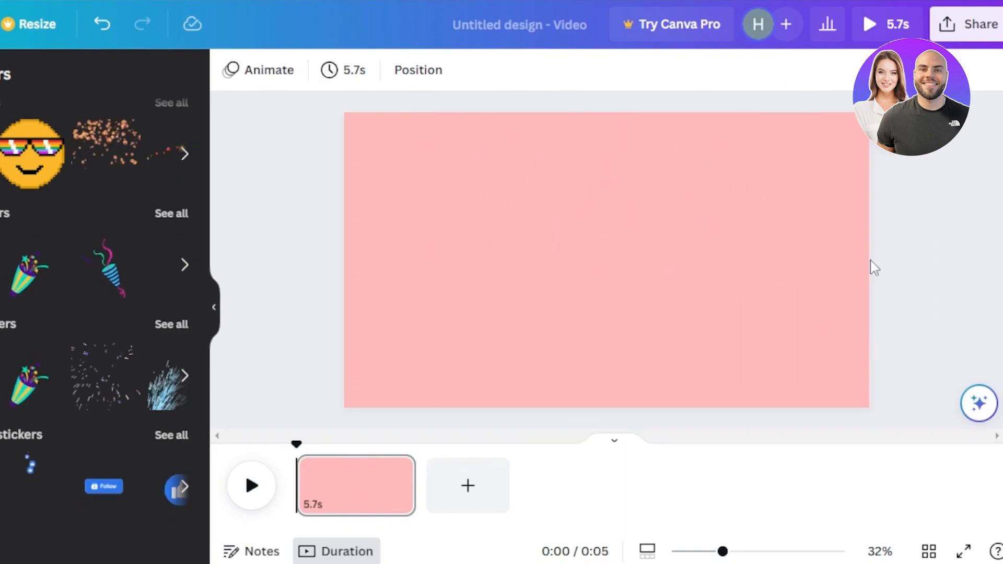
pyautogui.click(634, 206)
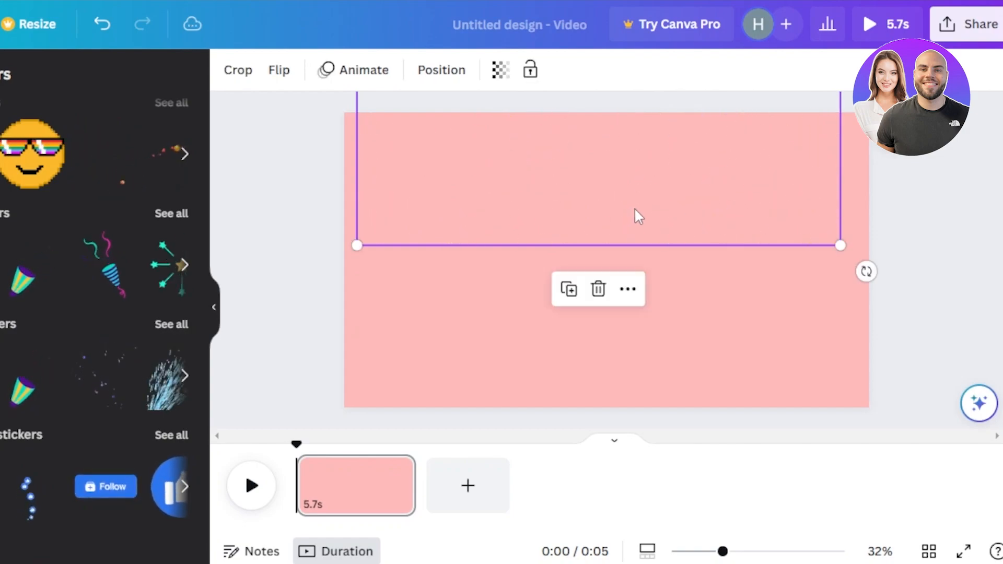
pyautogui.moveTo(636, 219); pyautogui.dragTo(645, 312)
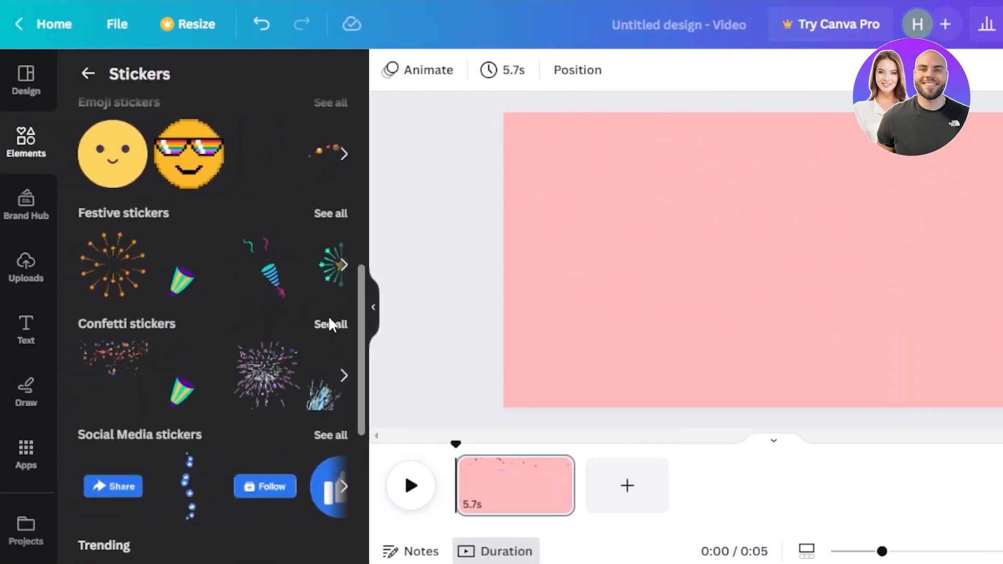
# Add the raised-hands confetti sticker at the page's bottom centre and colourful starburst stickers in both lower corners.
pyautogui.click(172, 323)
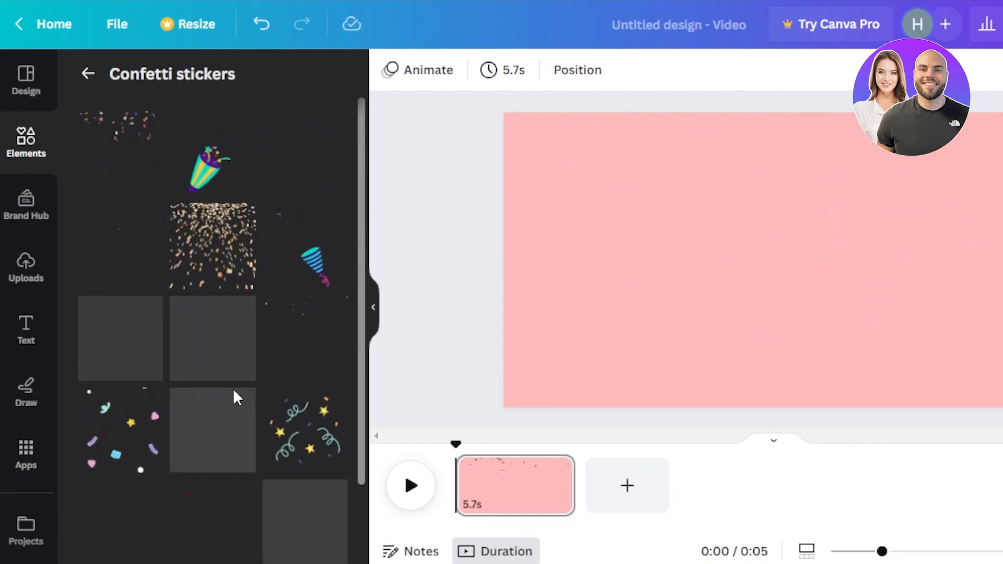
pyautogui.scroll(-5, 314, 213)
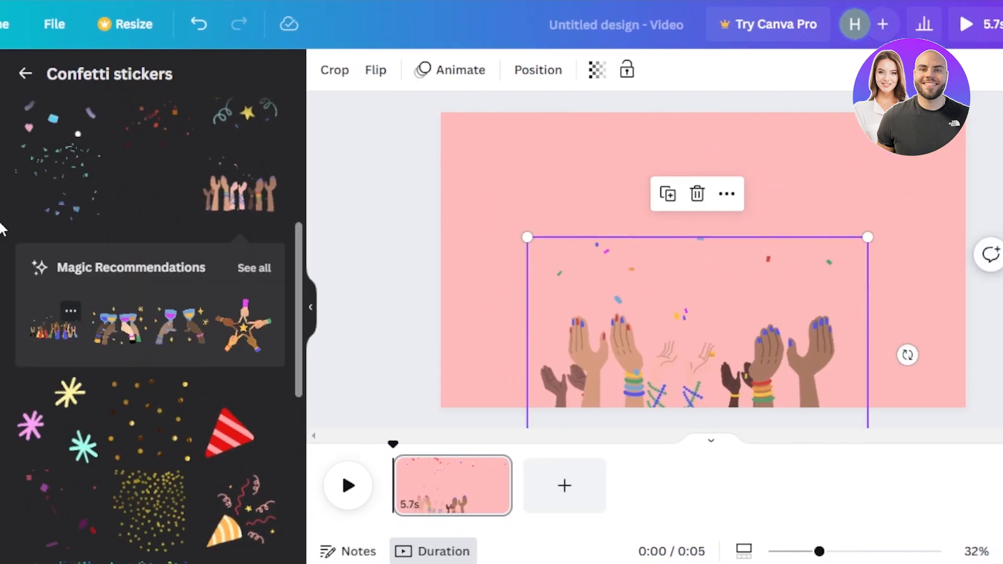
pyautogui.click(56, 428)
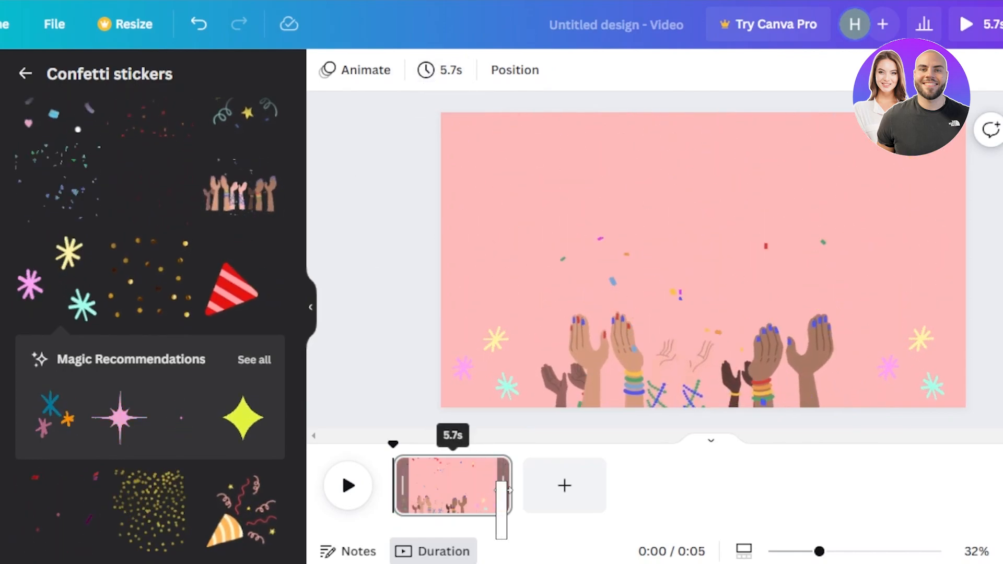
# Shorten the first page to 2.5 seconds and add a second page after it.
pyautogui.moveTo(505, 484); pyautogui.dragTo(437, 487)
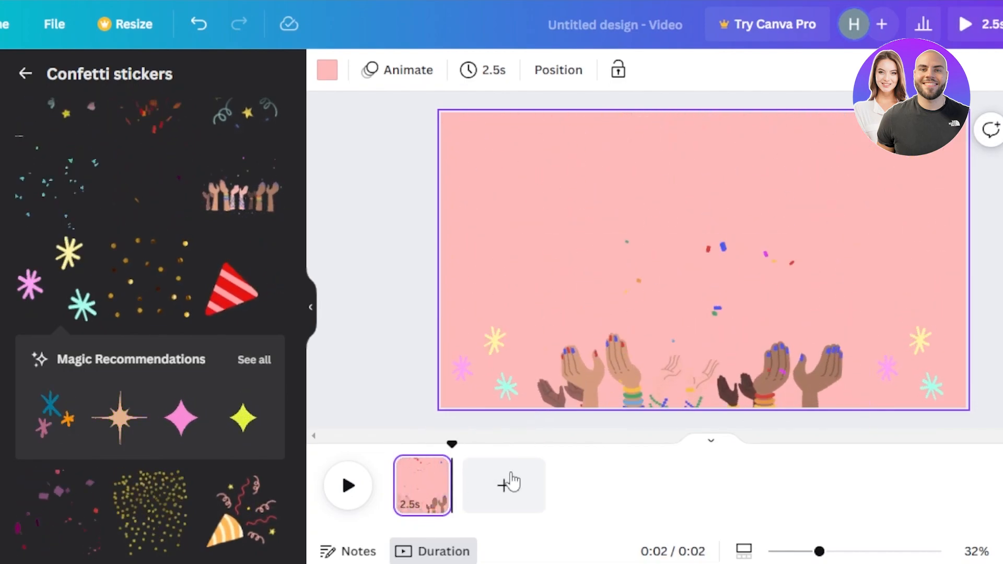
pyautogui.click(502, 491)
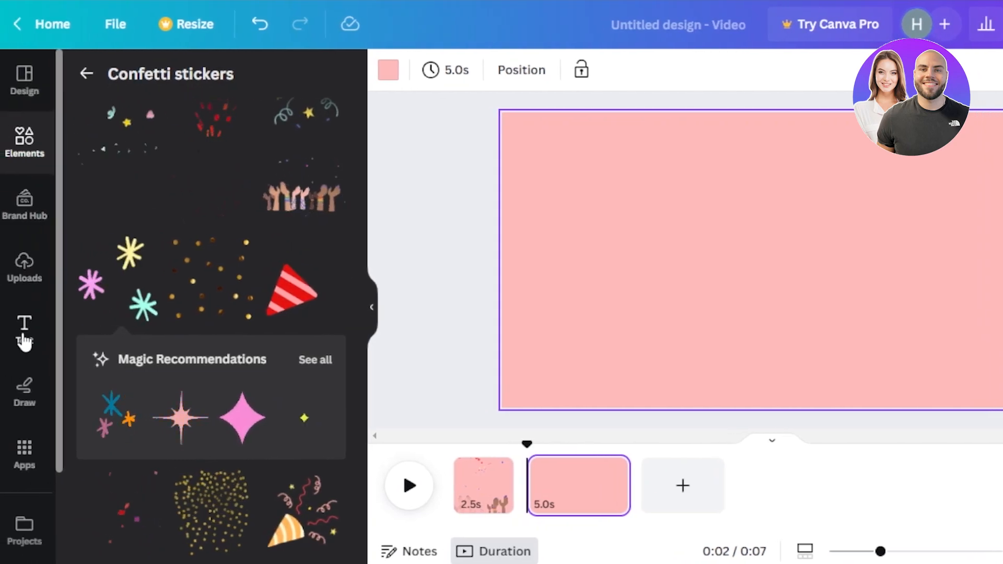
# Browse the ready-made text combinations and add the purple "NOW OPEN" design to the second page.
pyautogui.click(25, 329)
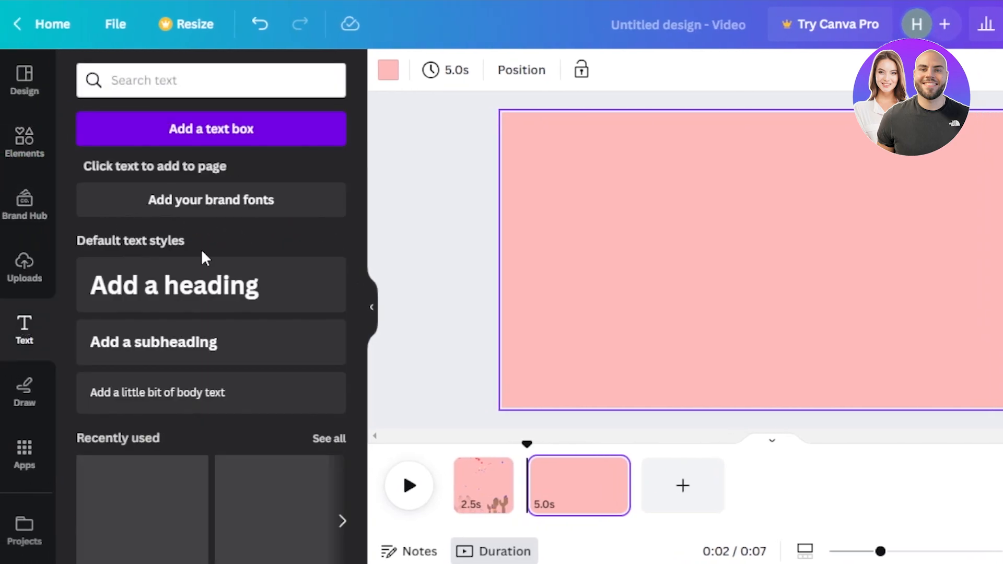
pyautogui.scroll(-2, 364, 271)
pyautogui.scroll(-10, 364, 271)
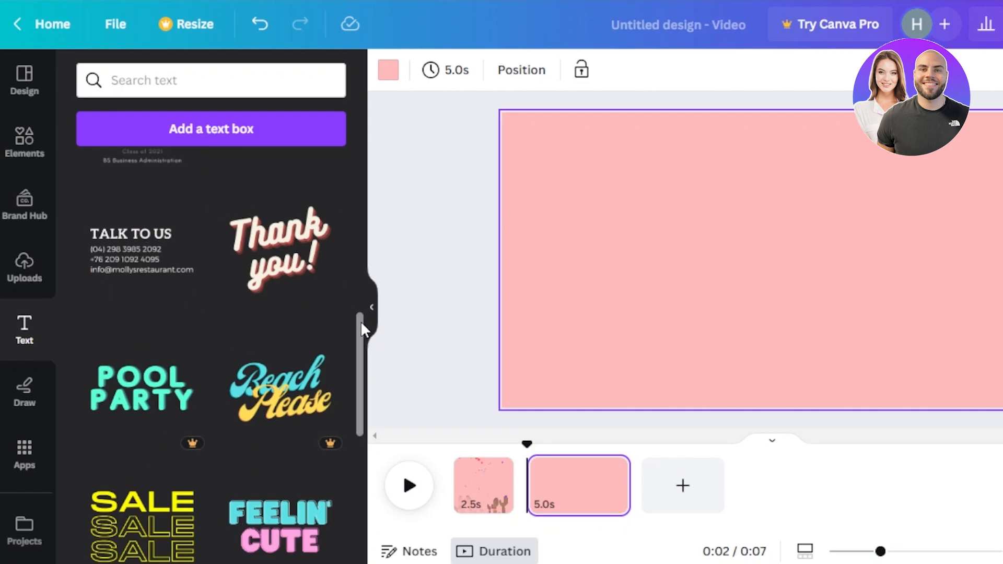
pyautogui.scroll(-5, 360, 324)
pyautogui.scroll(-3, 360, 449)
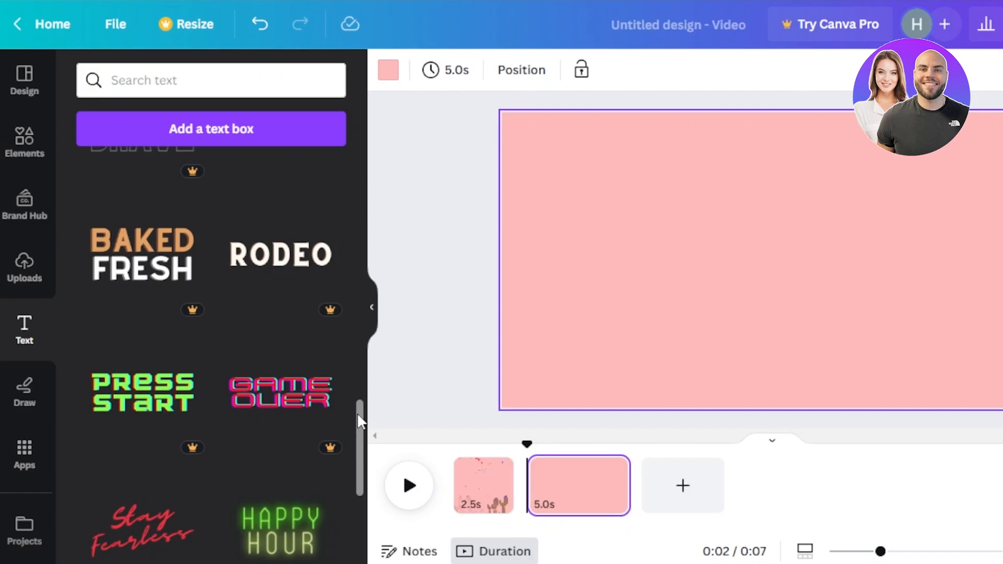
pyautogui.scroll(-8, 356, 413)
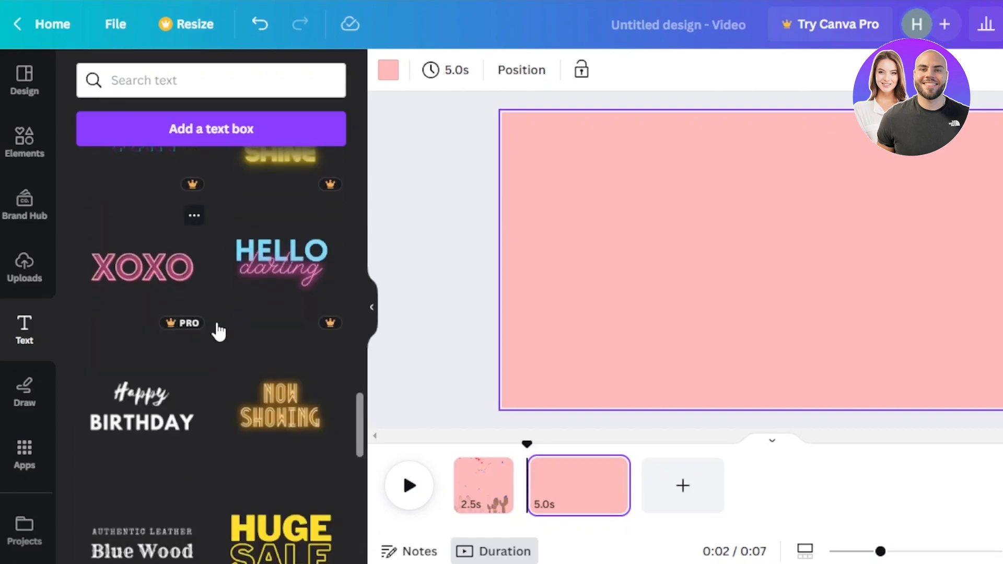
pyautogui.scroll(-3, 157, 311)
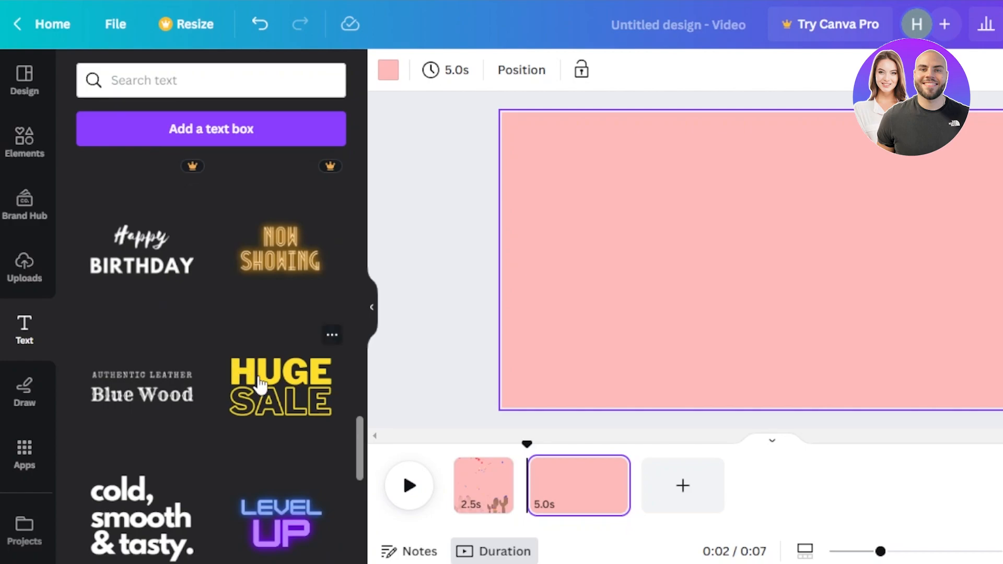
pyautogui.moveTo(361, 439); pyautogui.dragTo(364, 524)
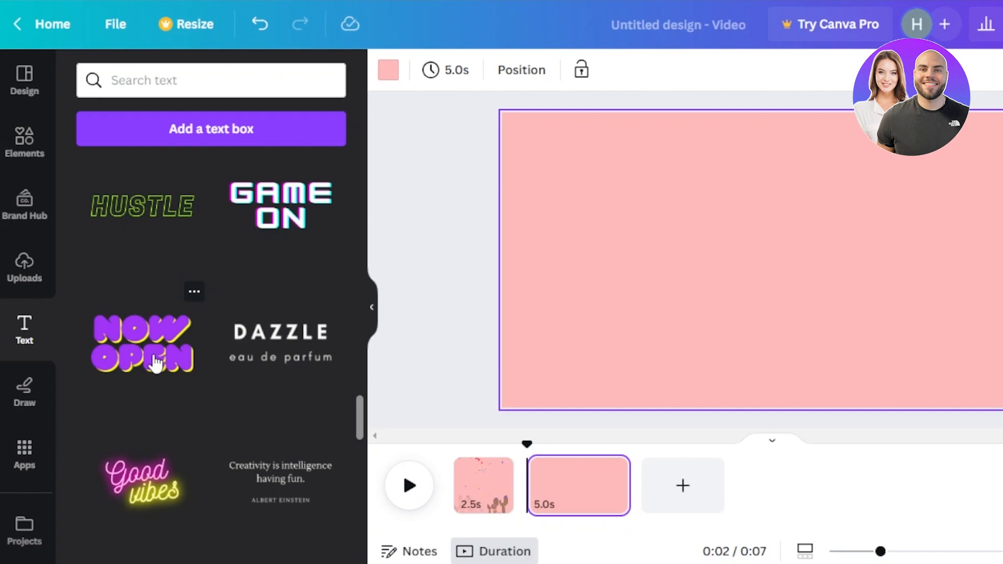
pyautogui.click(128, 347)
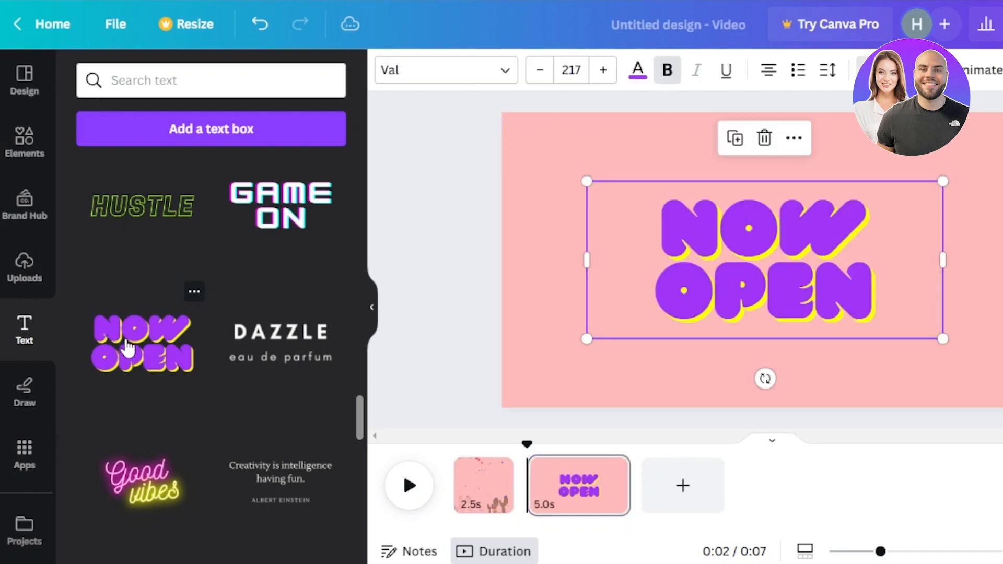
# Replace the "NOW OPEN" wording with "HAPPY BIRTHDAY" on two lines.
pyautogui.click(769, 228)
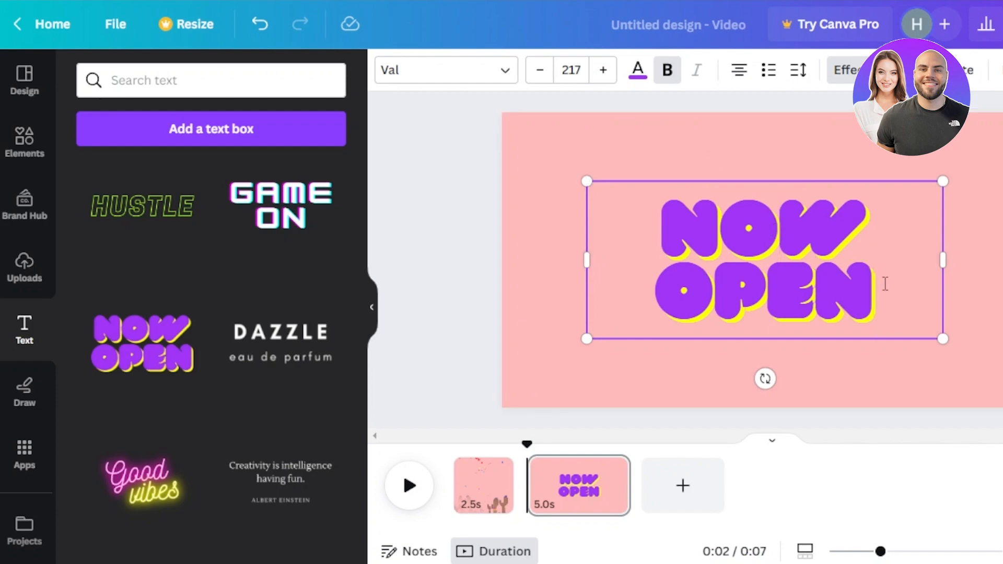
pyautogui.press('BackSpace')
pyautogui.press('BackSpace')
pyautogui.press('BackSpace')
pyautogui.press('BackSpace')
pyautogui.press('BackSpace')
pyautogui.press('BackSpace')
pyautogui.press('BackSpace')
pyautogui.press('BackSpace')
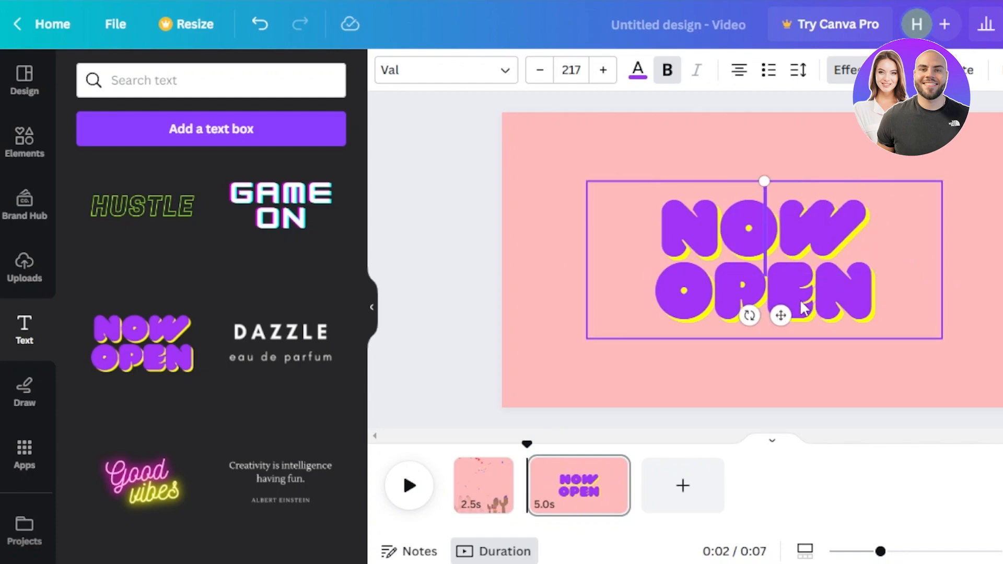
pyautogui.write('HAPPY BIRTHDAY')
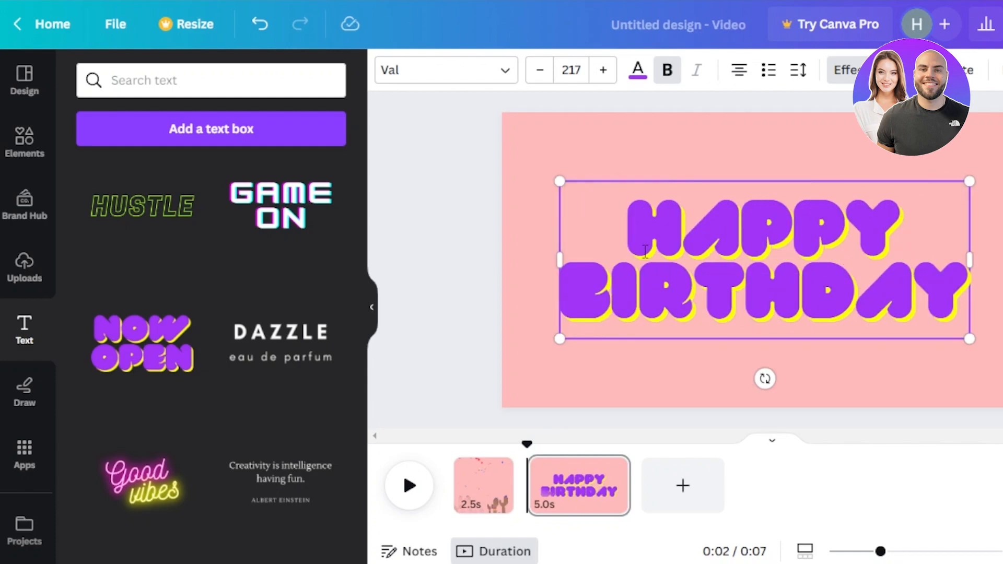
# Recolour the whole HAPPY BIRTHDAY text to the soft coral red #FF7979.
pyautogui.moveTo(631, 222); pyautogui.dragTo(971, 298)
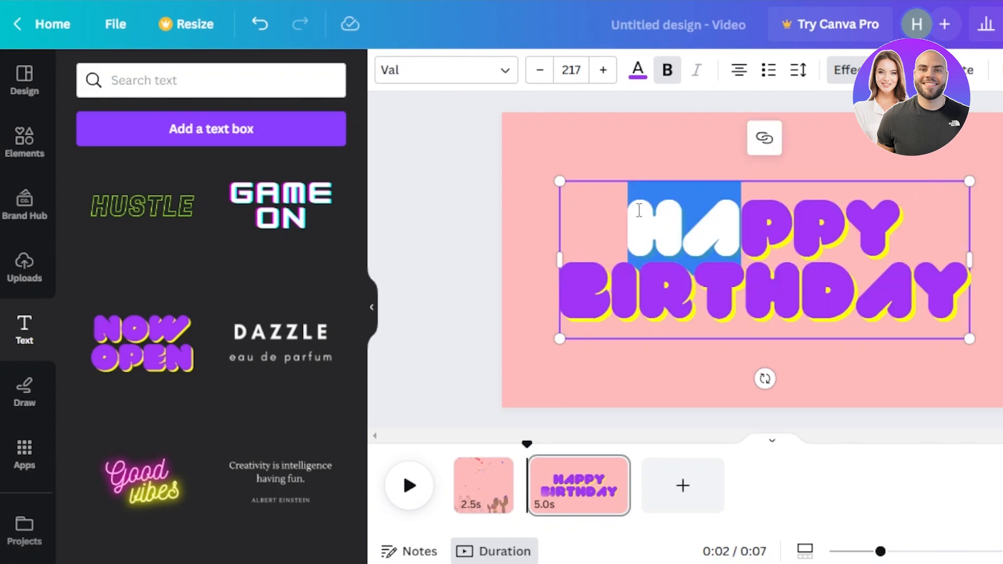
pyautogui.moveTo(620, 205); pyautogui.dragTo(960, 289)
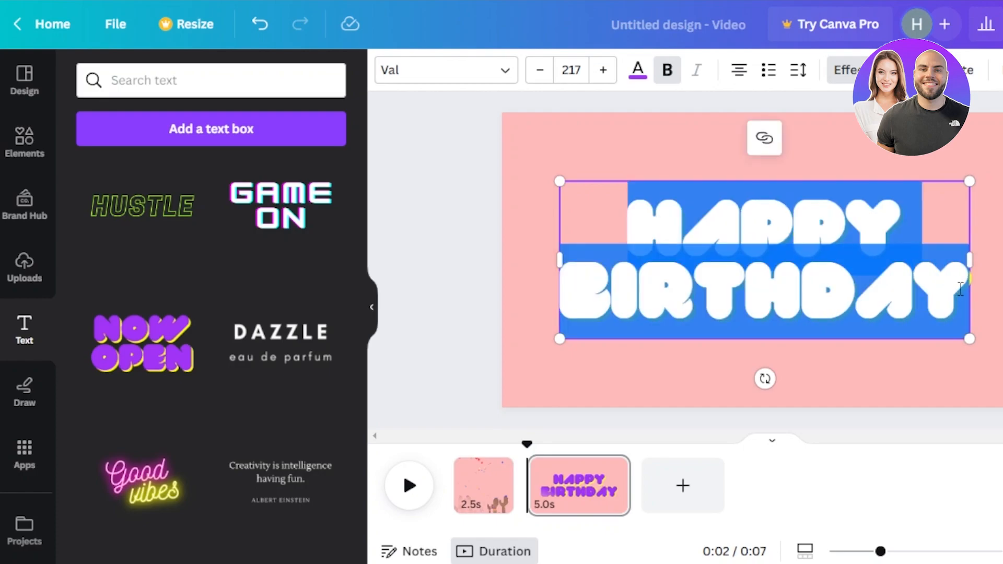
pyautogui.click(638, 73)
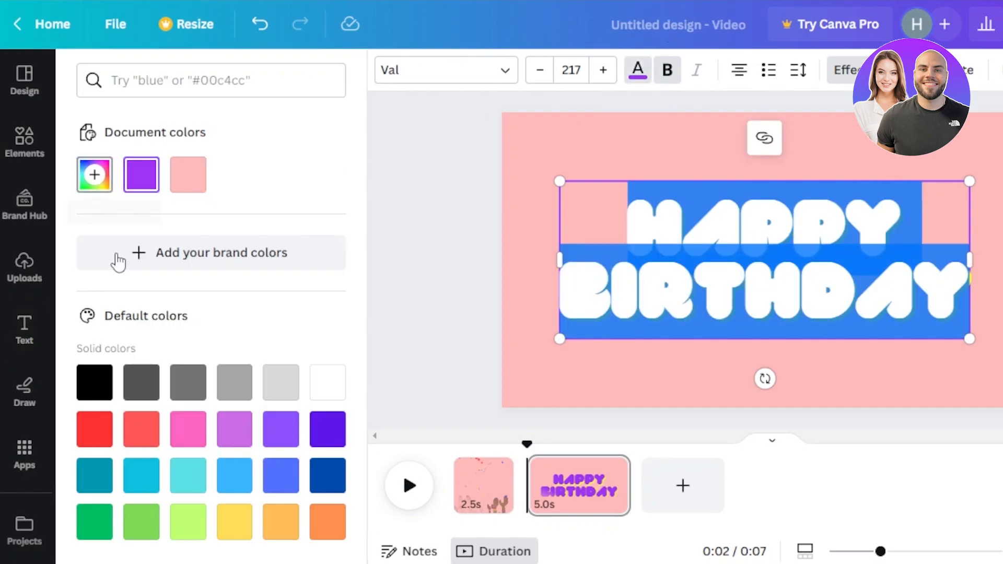
pyautogui.click(140, 440)
pyautogui.click(92, 187)
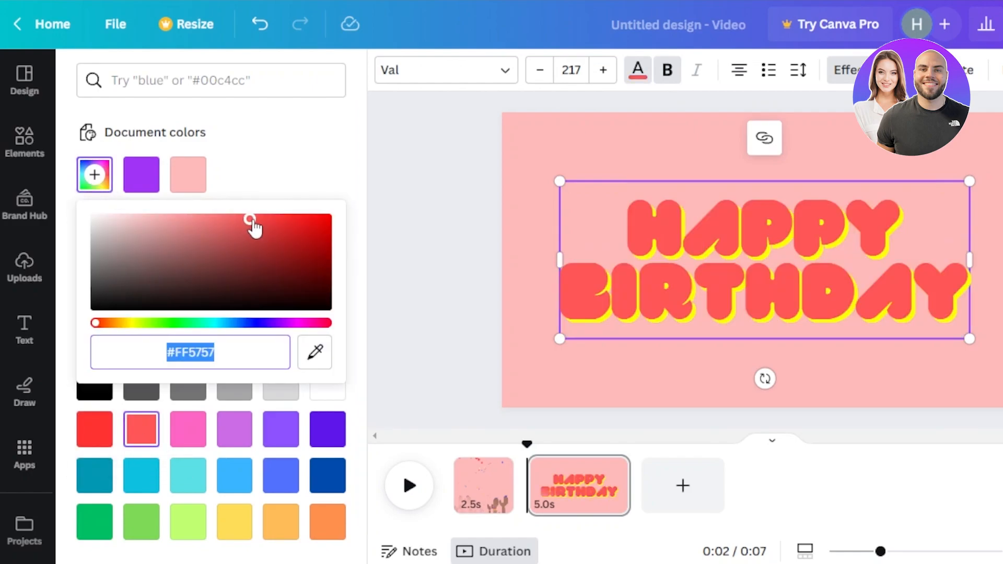
pyautogui.moveTo(254, 222); pyautogui.dragTo(228, 208)
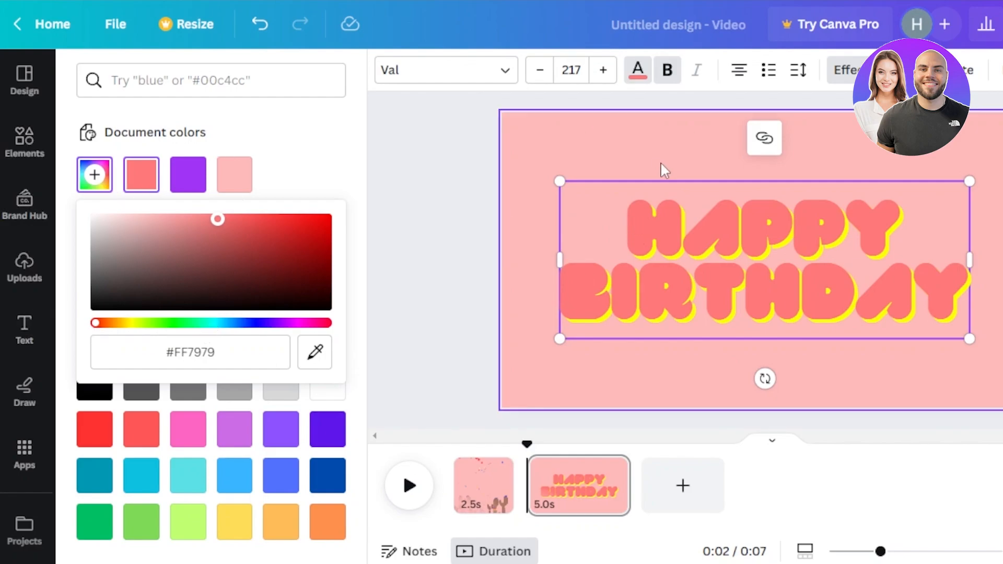
# Try Comic Sans on the HAPPY BIRTHDAY text and set its font to Gagalin.
pyautogui.click(446, 70)
pyautogui.moveTo(354, 208); pyautogui.dragTo(359, 374)
pyautogui.moveTo(358, 416); pyautogui.dragTo(358, 430)
pyautogui.click(131, 202)
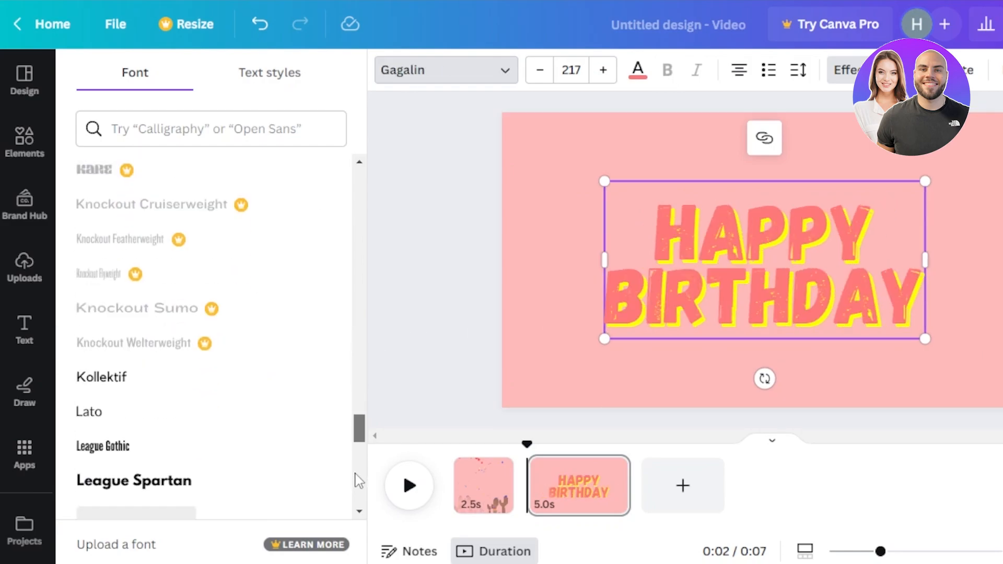
pyautogui.scroll(-3, 356, 478)
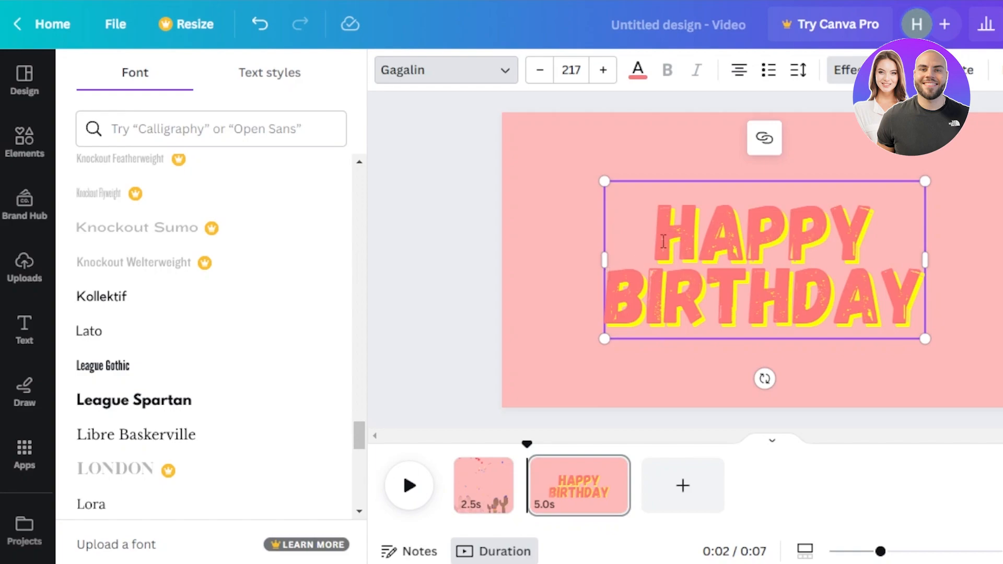
# Apply the Pop text animation to the HAPPY BIRTHDAY text, playing on enter.
pyautogui.moveTo(657, 237); pyautogui.dragTo(923, 314)
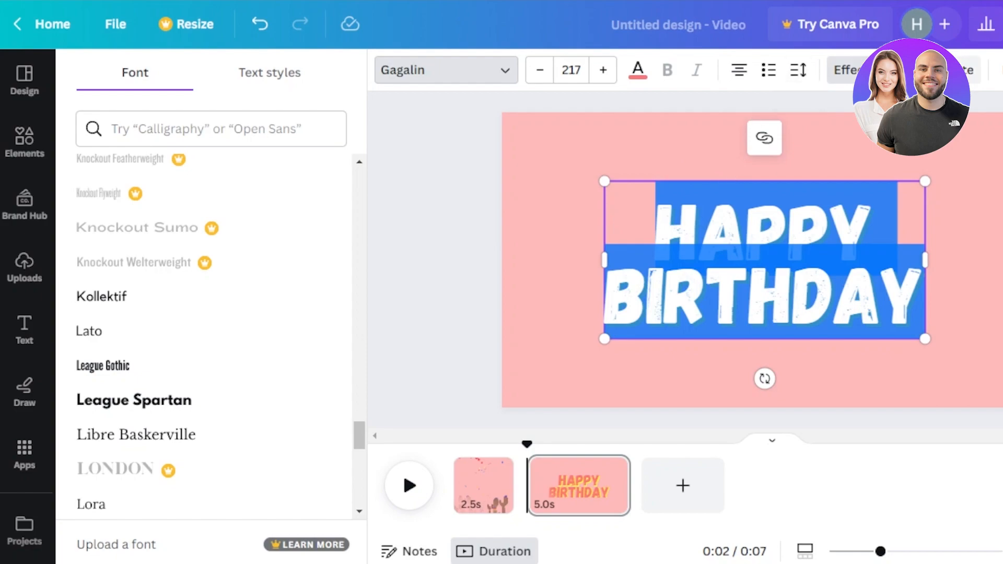
pyautogui.click(937, 70)
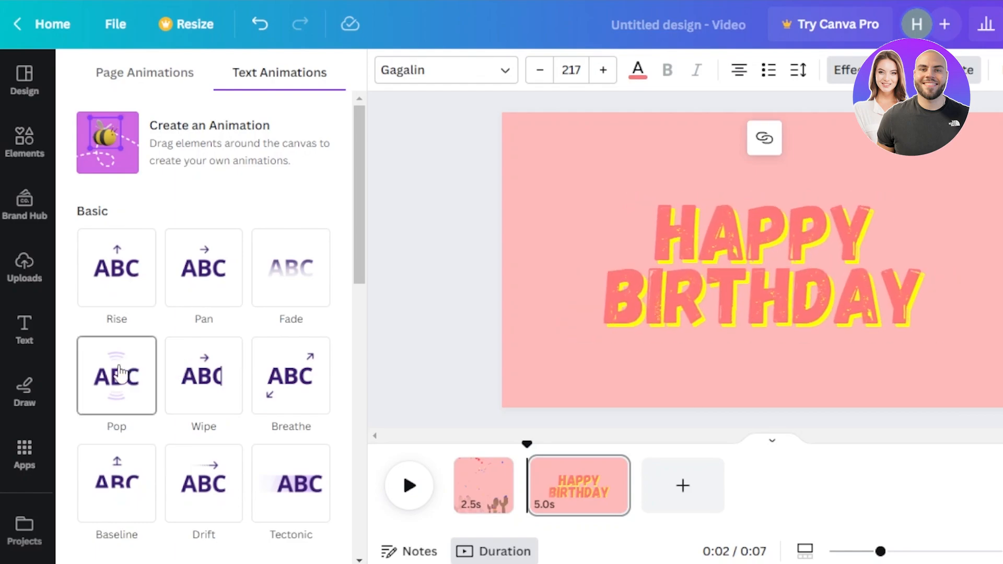
pyautogui.click(119, 372)
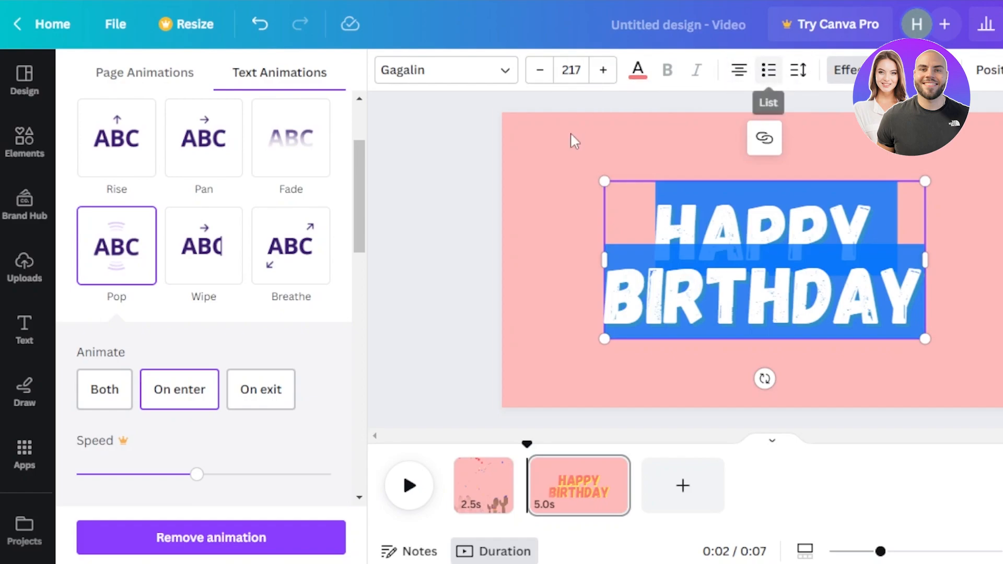
pyautogui.click(425, 173)
pyautogui.click(425, 172)
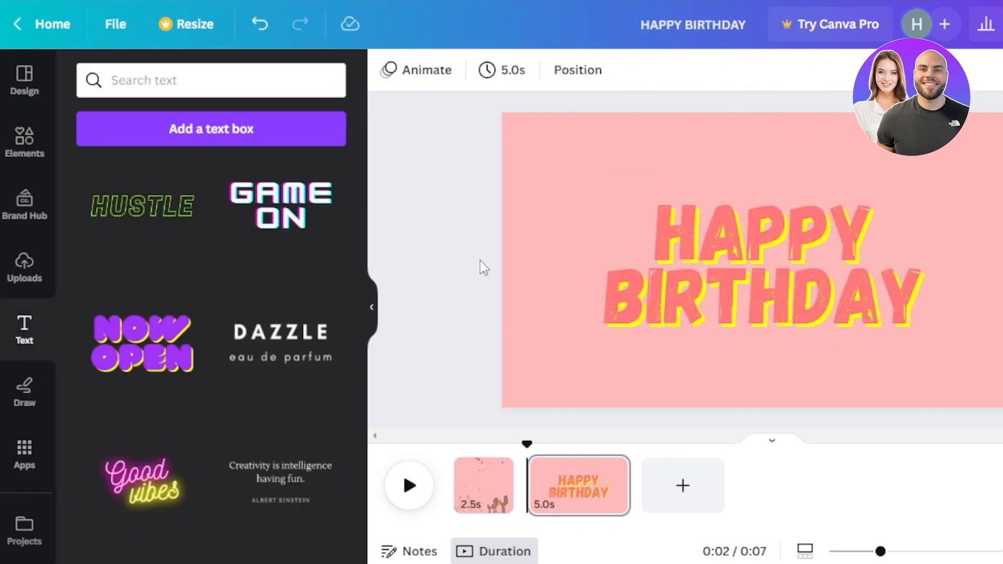
# Search the elements for "cake" and add the pink dripping cake graphic with the heart topper to the page.
pyautogui.click(37, 153)
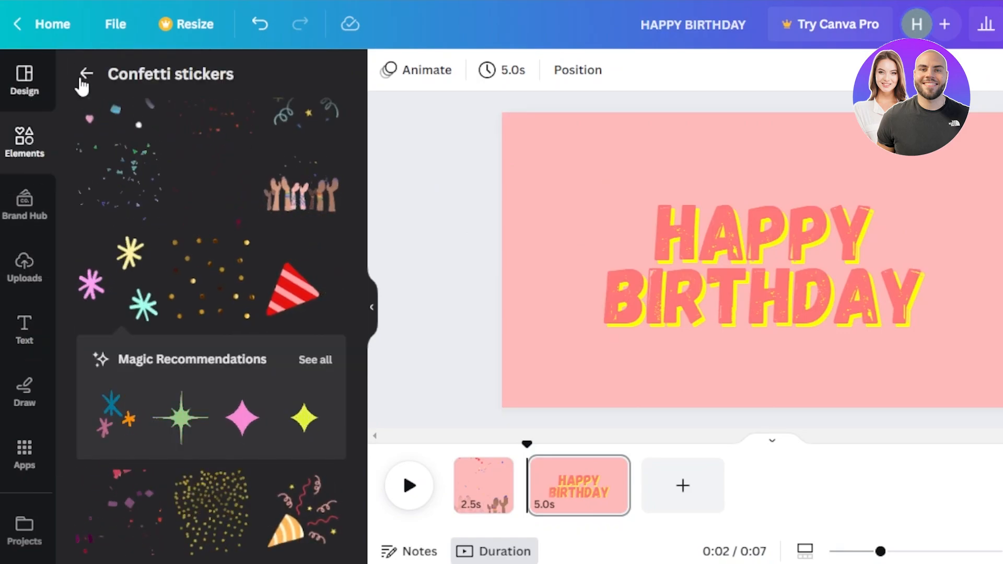
pyautogui.click(87, 74)
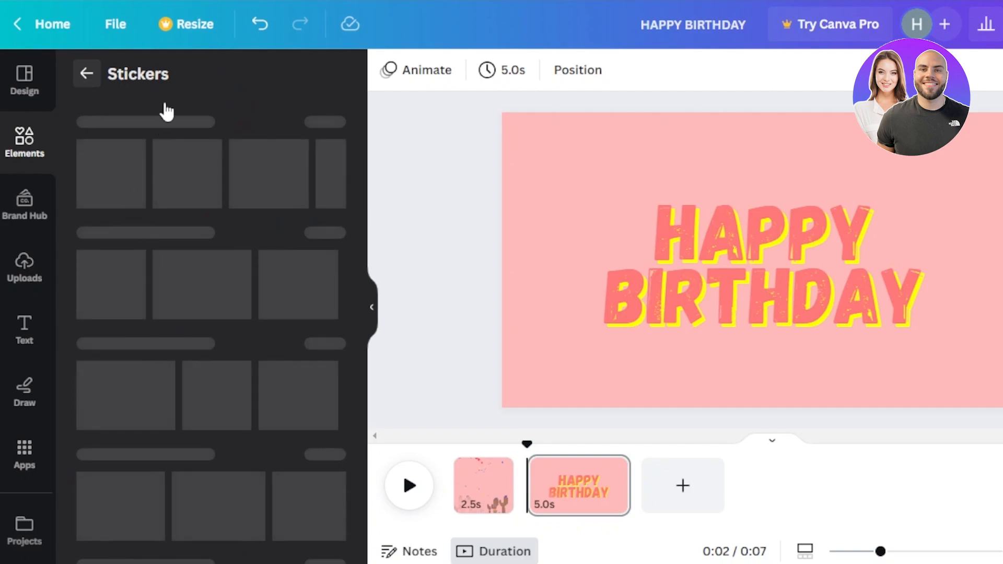
pyautogui.click(86, 75)
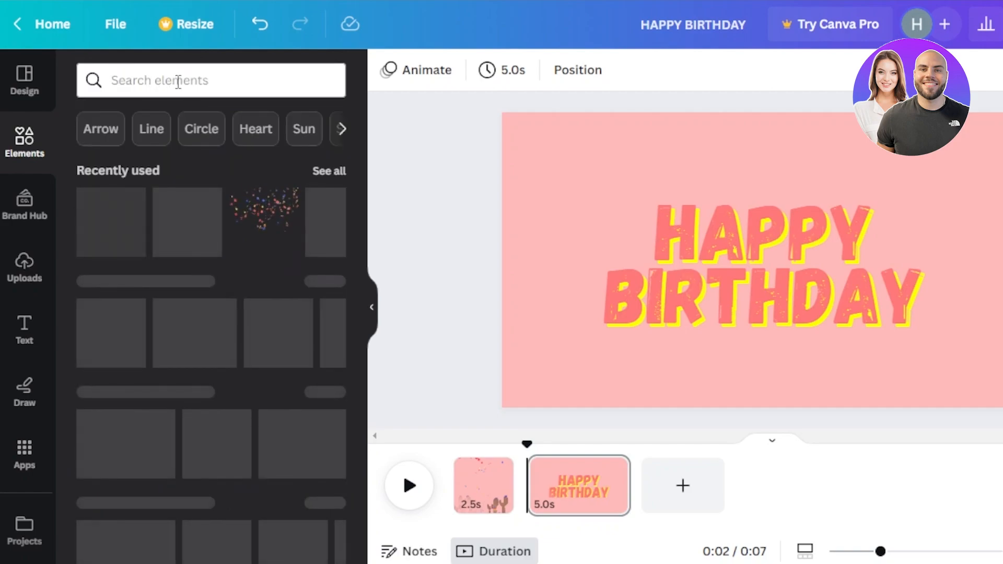
pyautogui.click(178, 81)
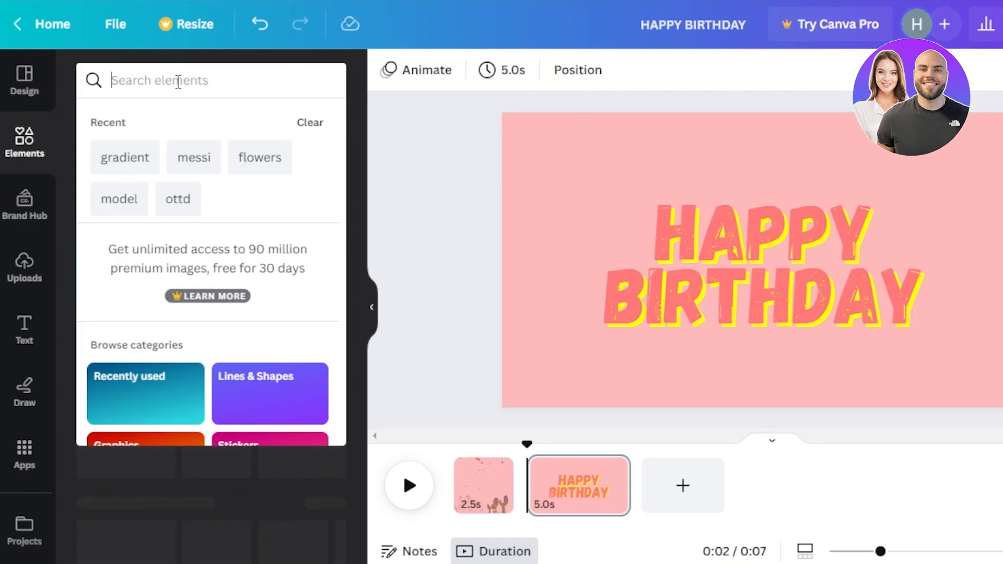
pyautogui.write('cake')
pyautogui.press('Return')
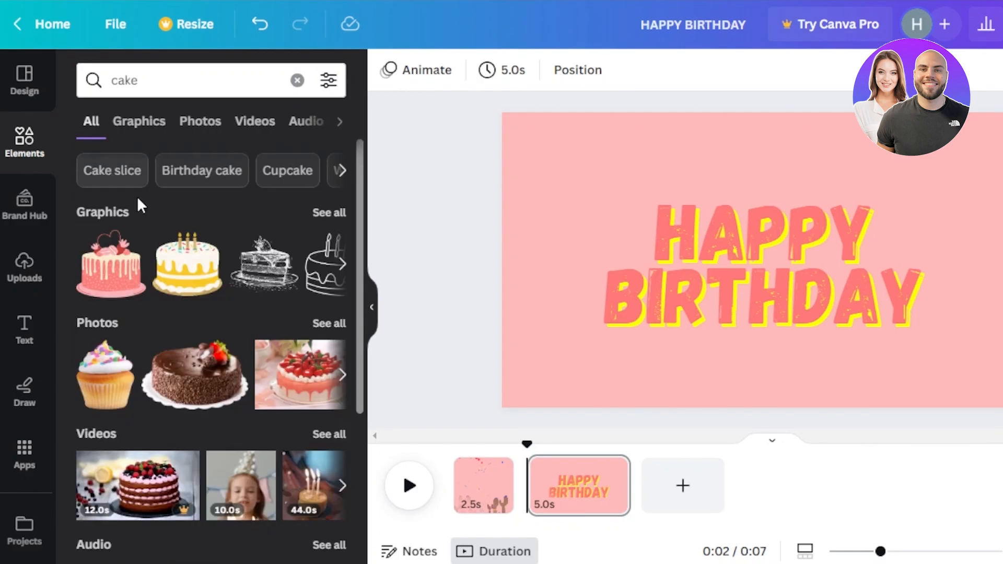
pyautogui.click(332, 214)
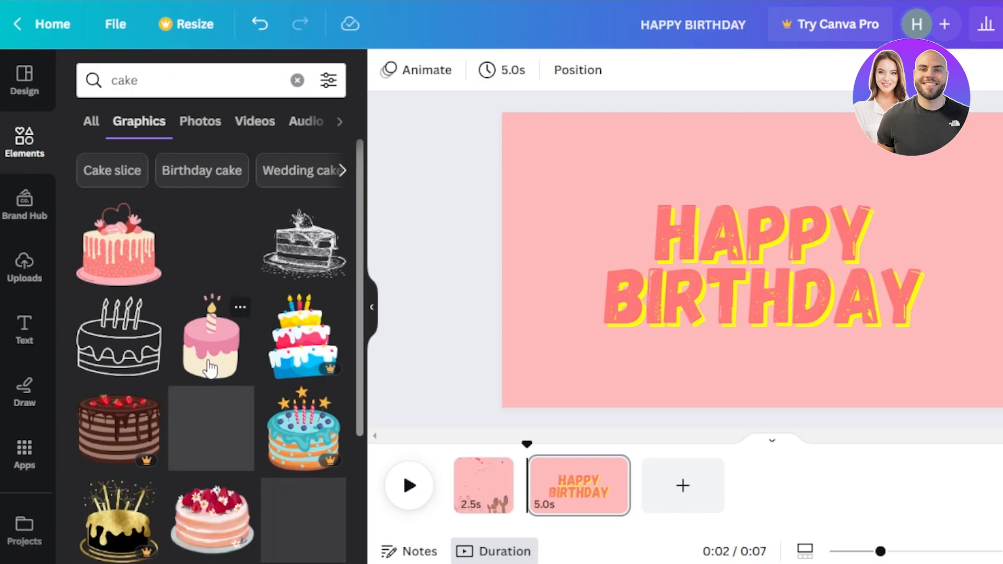
pyautogui.click(130, 273)
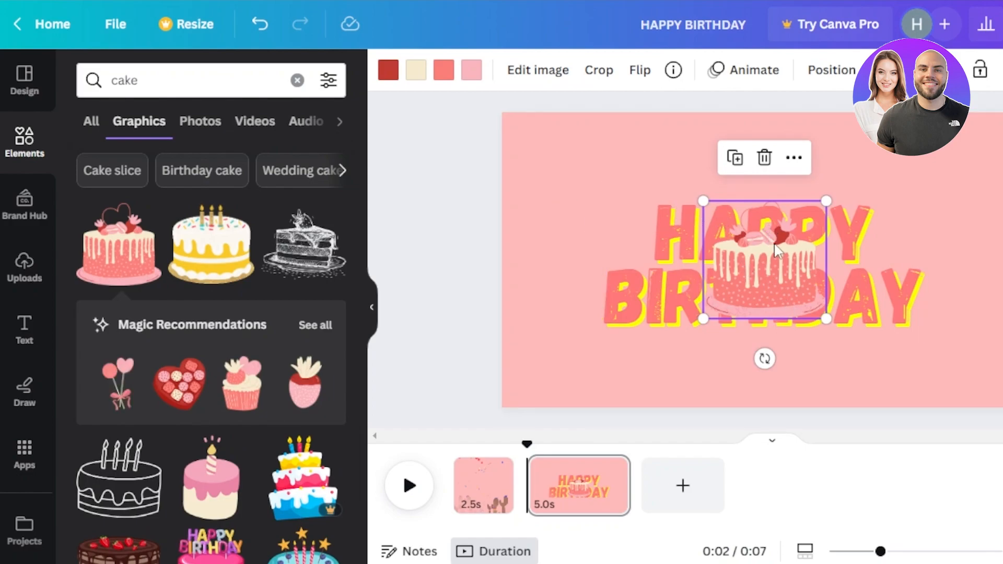
# Apply the Pop animation to the cake and move it to the page's lower-right corner.
pyautogui.click(736, 85)
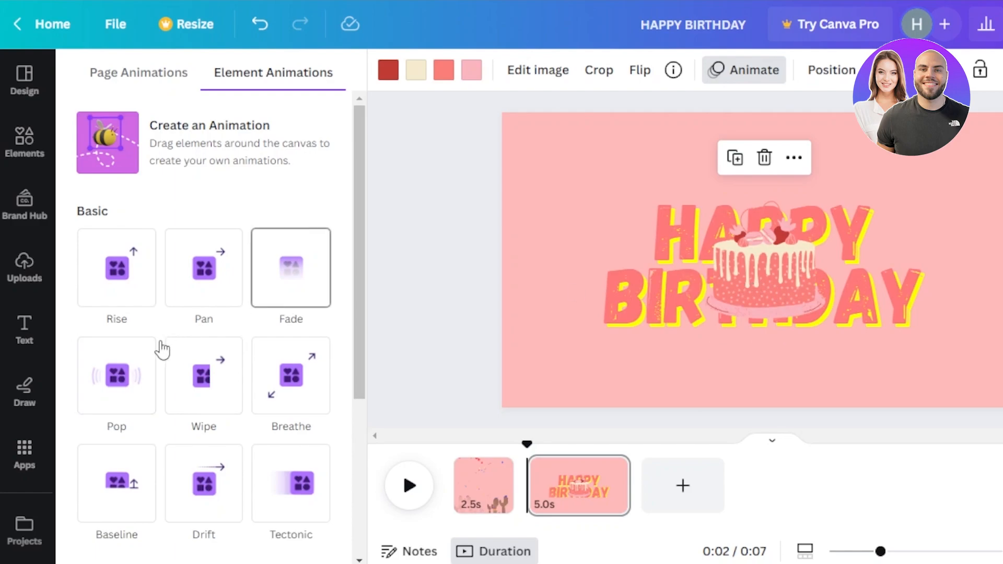
pyautogui.click(139, 364)
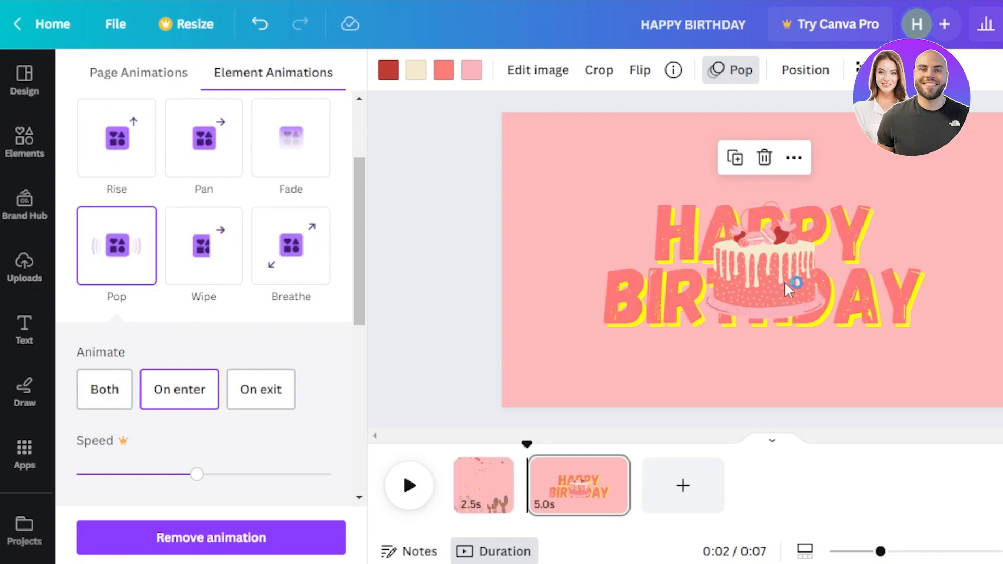
pyautogui.click(755, 269)
pyautogui.moveTo(771, 287); pyautogui.dragTo(914, 344)
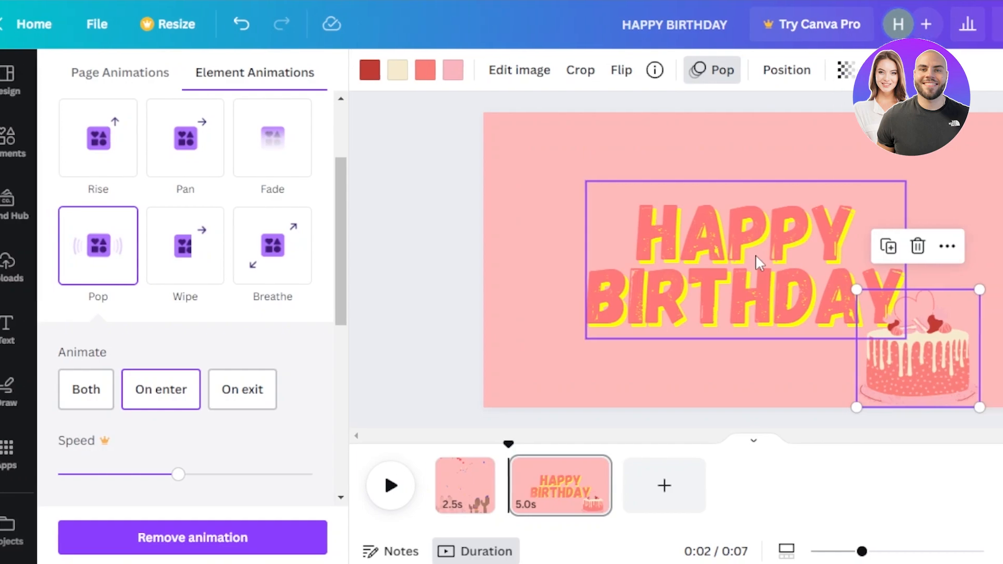
# Move the HAPPY BIRTHDAY text higher on the page and shrink the cake slightly within its lower-right corner.
pyautogui.click(762, 251)
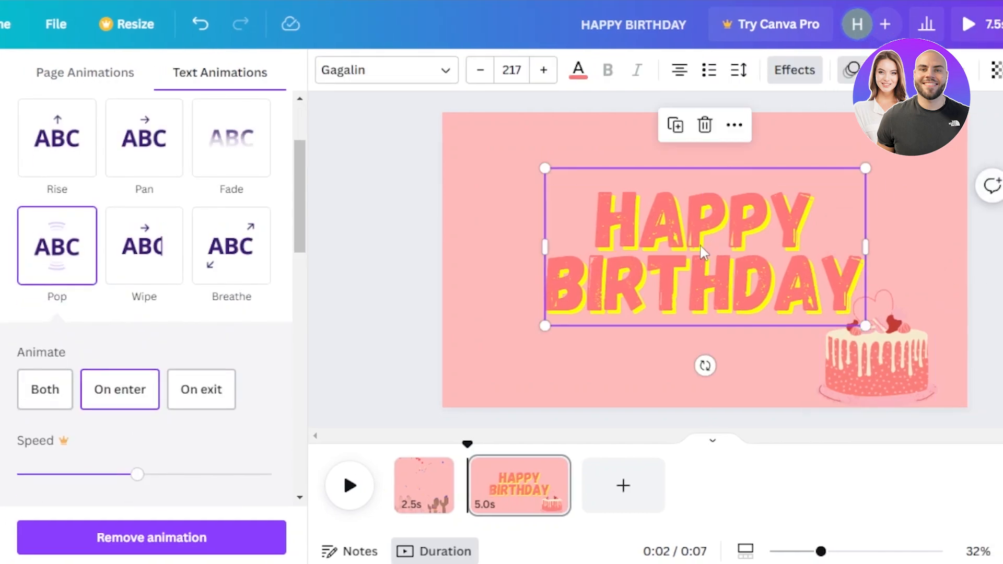
pyautogui.moveTo(703, 253); pyautogui.dragTo(702, 234)
pyautogui.moveTo(851, 337); pyautogui.dragTo(863, 331)
pyautogui.moveTo(827, 284); pyautogui.dragTo(845, 300)
pyautogui.click(350, 272)
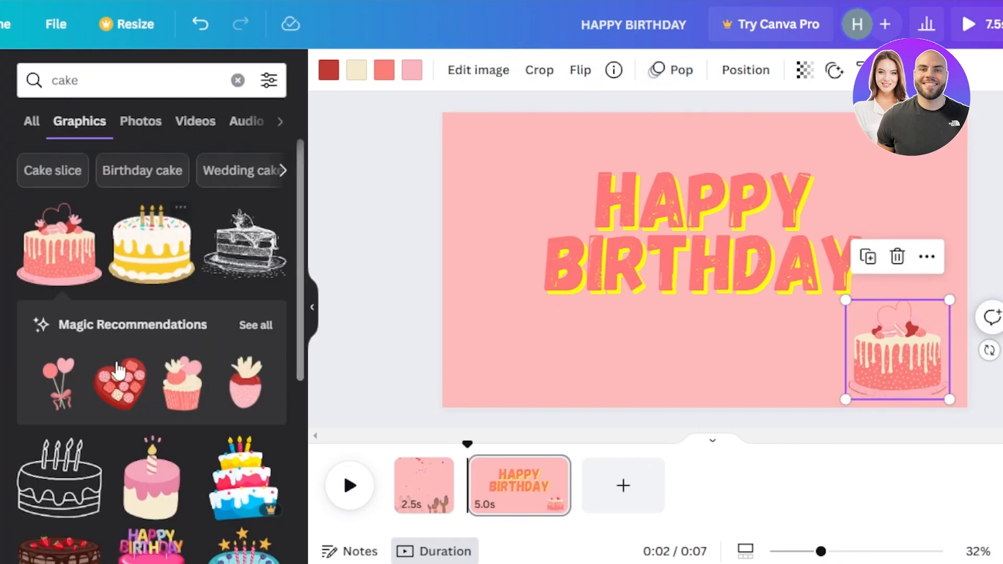
# Add the recommended pink balloons graphic at a reduced size in the page's lower-left corner and give it the Pop animation.
pyautogui.click(54, 386)
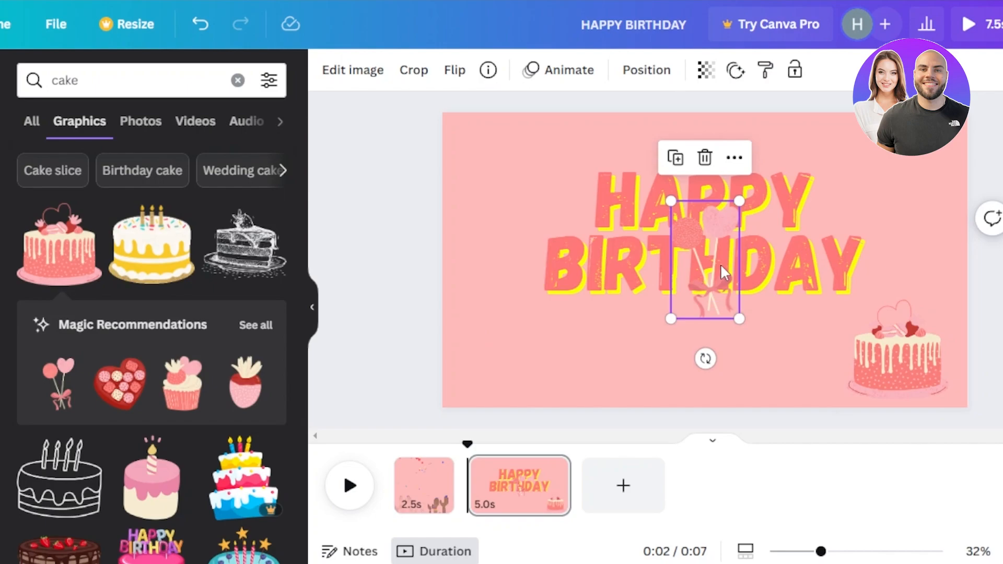
pyautogui.moveTo(741, 319); pyautogui.dragTo(494, 320)
pyautogui.moveTo(553, 392); pyautogui.dragTo(481, 257)
pyautogui.moveTo(459, 222); pyautogui.dragTo(493, 349)
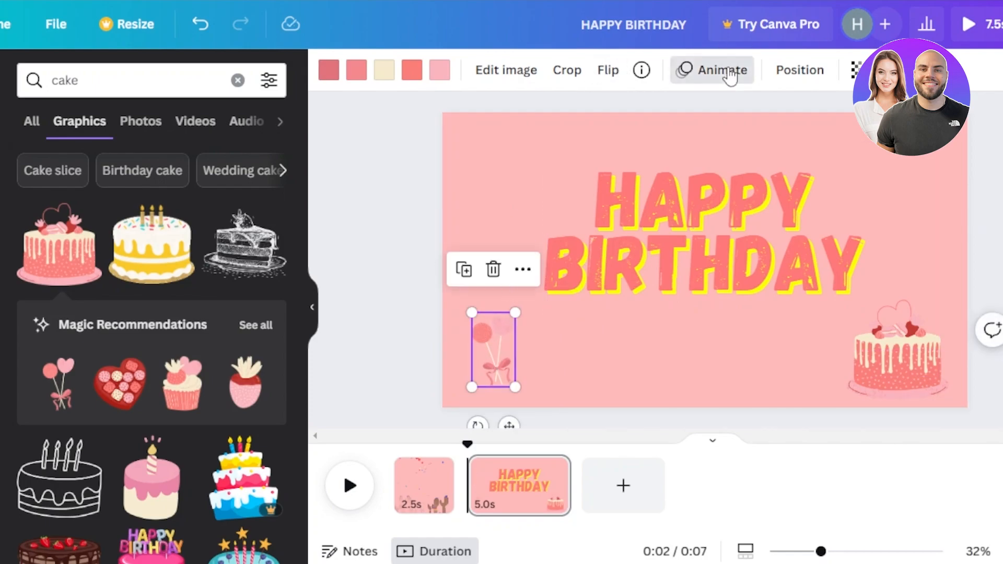
pyautogui.click(730, 77)
pyautogui.click(58, 385)
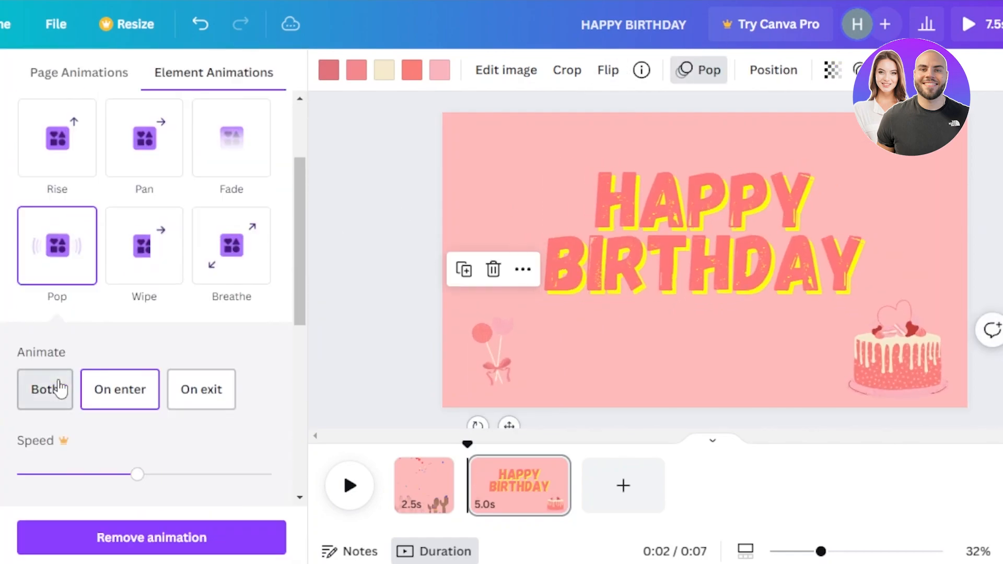
# Add the recommended heart-shaped chocolate box at a reduced size in the page's upper-right corner and give it the Pop animation.
pyautogui.click(120, 384)
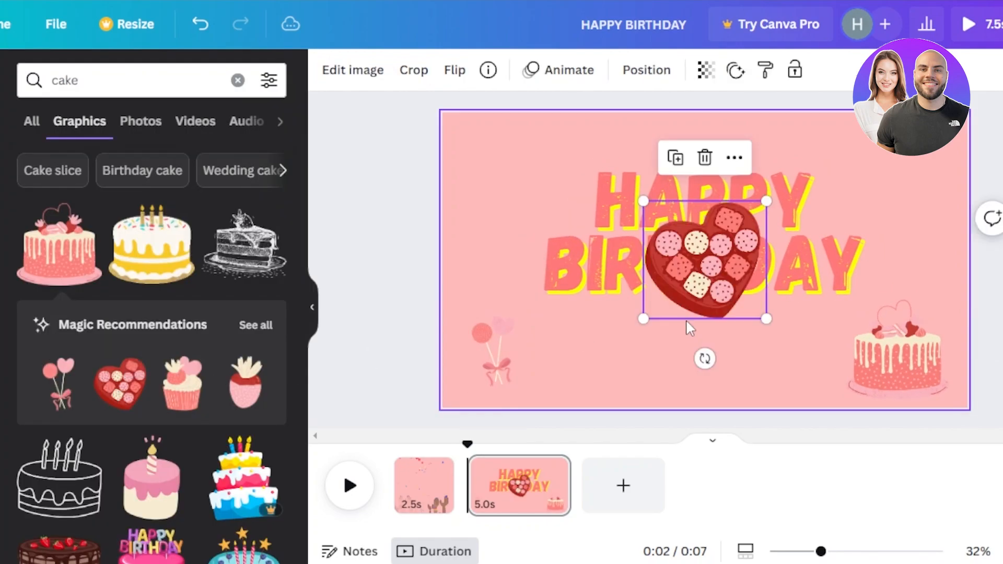
pyautogui.moveTo(727, 260); pyautogui.dragTo(914, 156)
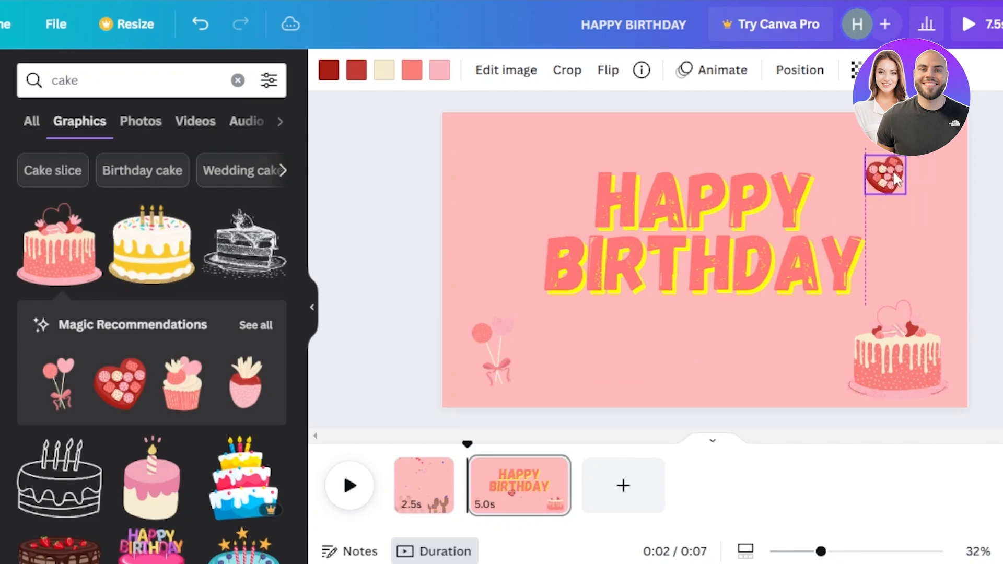
pyautogui.click(712, 71)
pyautogui.click(50, 385)
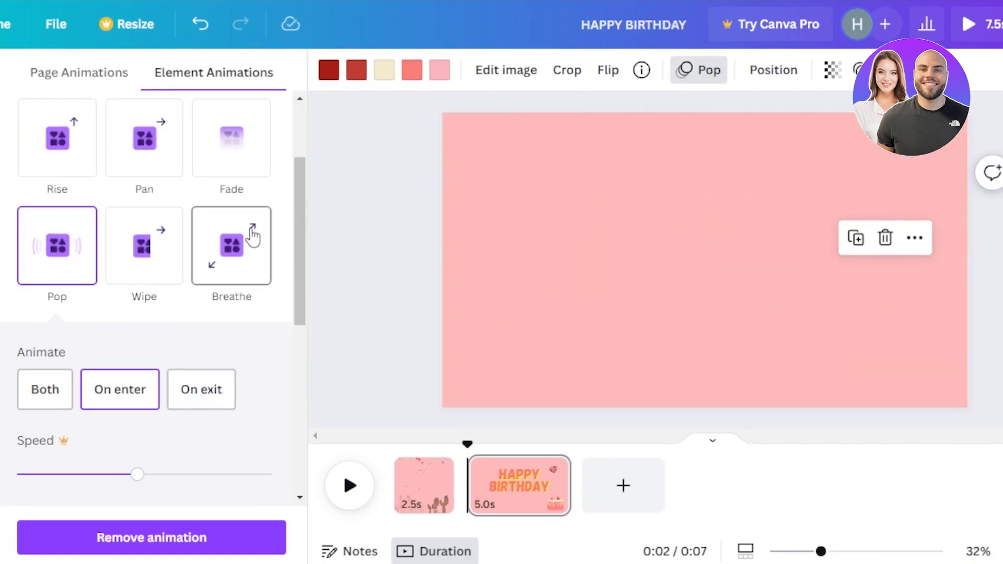
pyautogui.click(699, 71)
# Add the recommended pink cupcake graphic, shrink it, and place it in the page's upper-left corner.
pyautogui.click(183, 402)
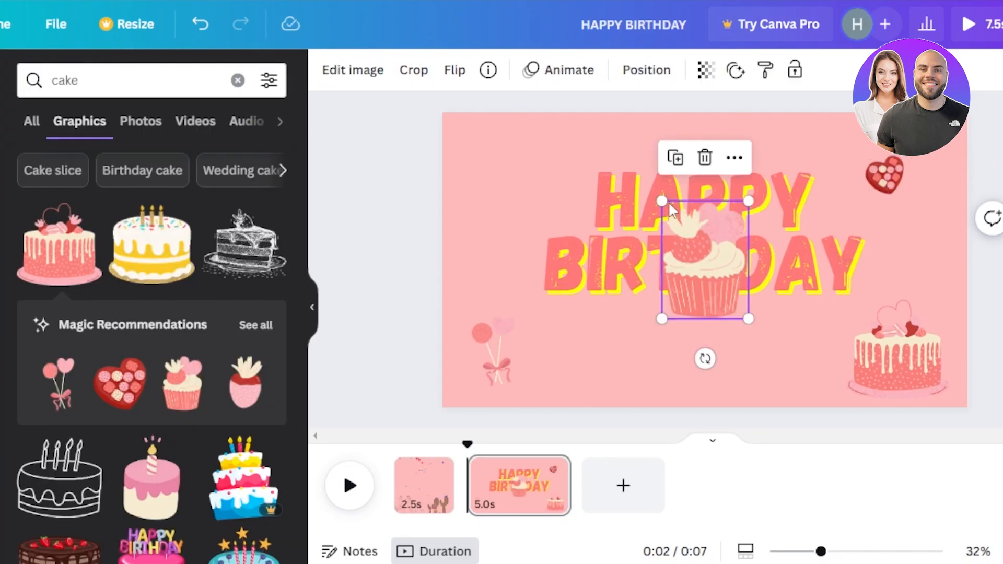
pyautogui.moveTo(663, 201); pyautogui.dragTo(726, 295)
pyautogui.moveTo(737, 302); pyautogui.dragTo(503, 178)
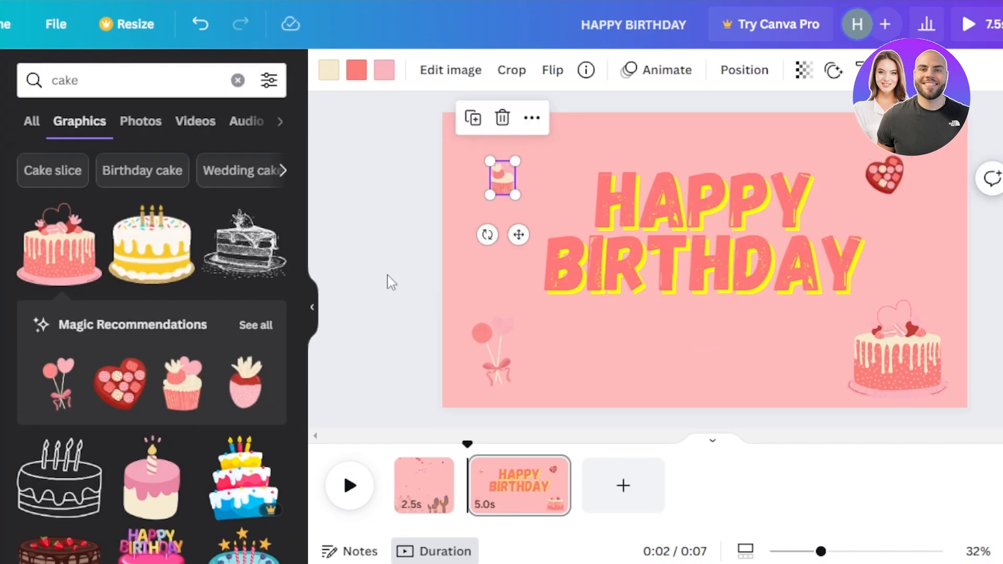
pyautogui.click(392, 282)
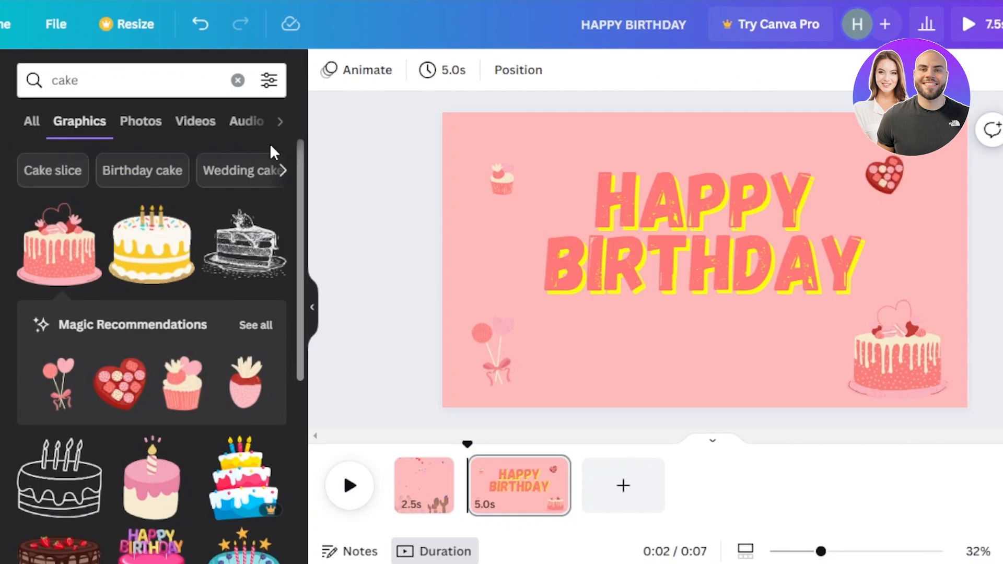
# Browse the other element categories and the general elements library for more graphics.
pyautogui.click(281, 129)
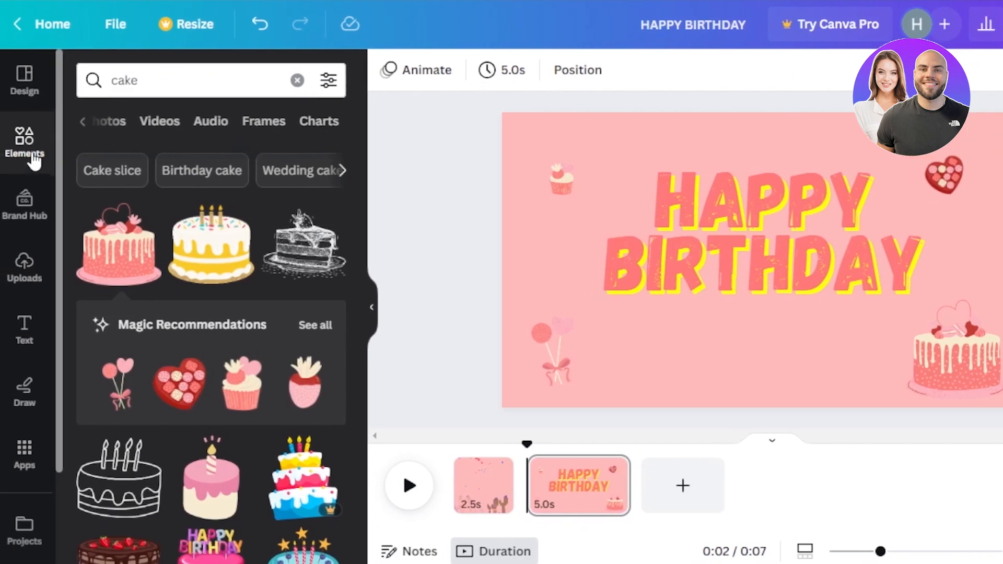
pyautogui.click(23, 140)
pyautogui.click(331, 484)
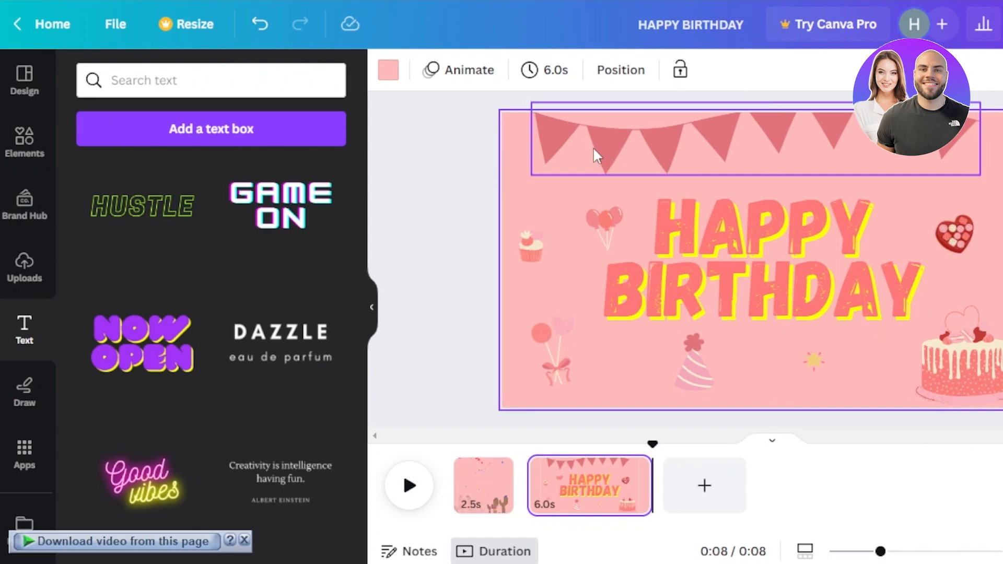
# Return the playhead to the start of the first page and open the audio library.
pyautogui.click(530, 255)
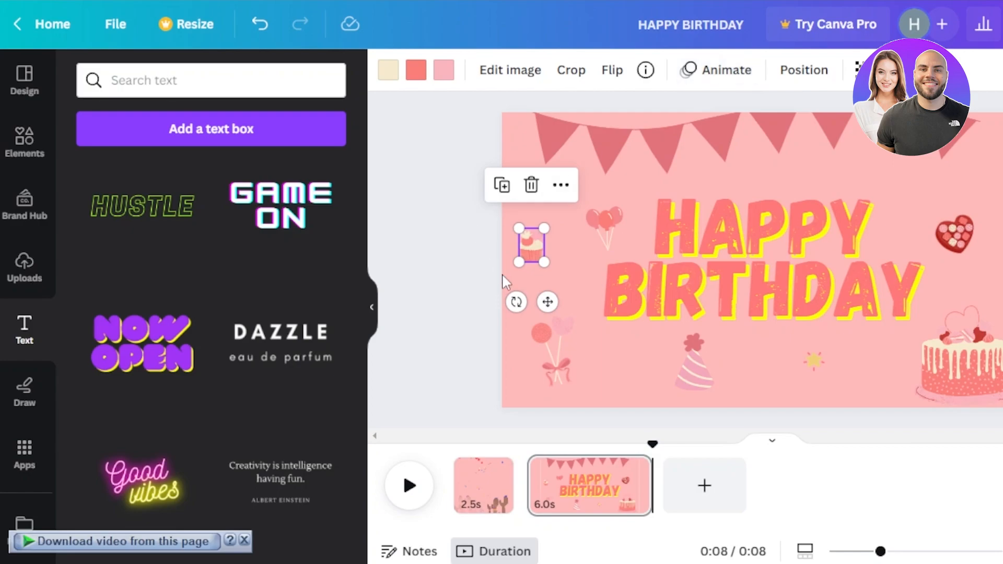
pyautogui.moveTo(599, 443); pyautogui.dragTo(421, 421)
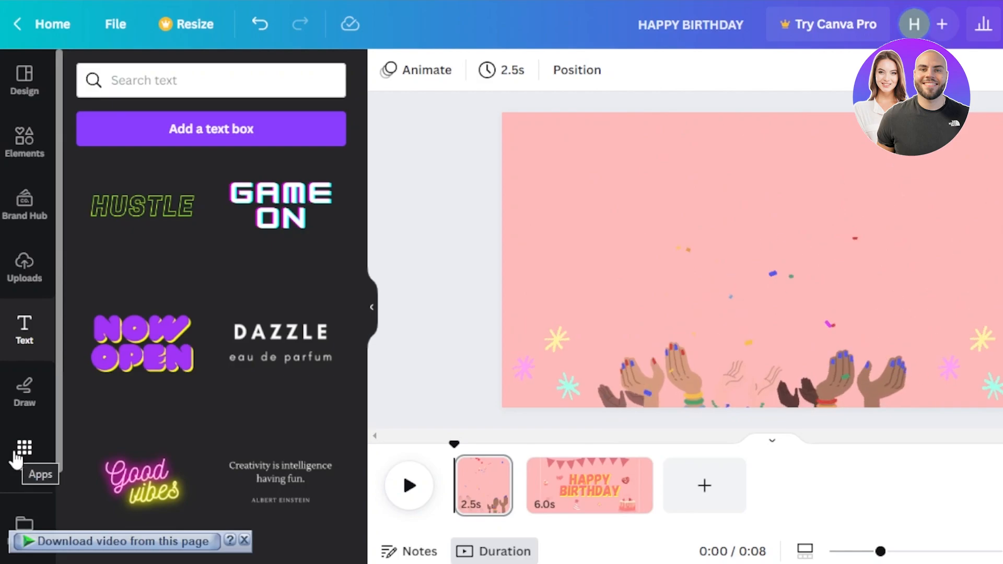
pyautogui.scroll(-2, 47, 340)
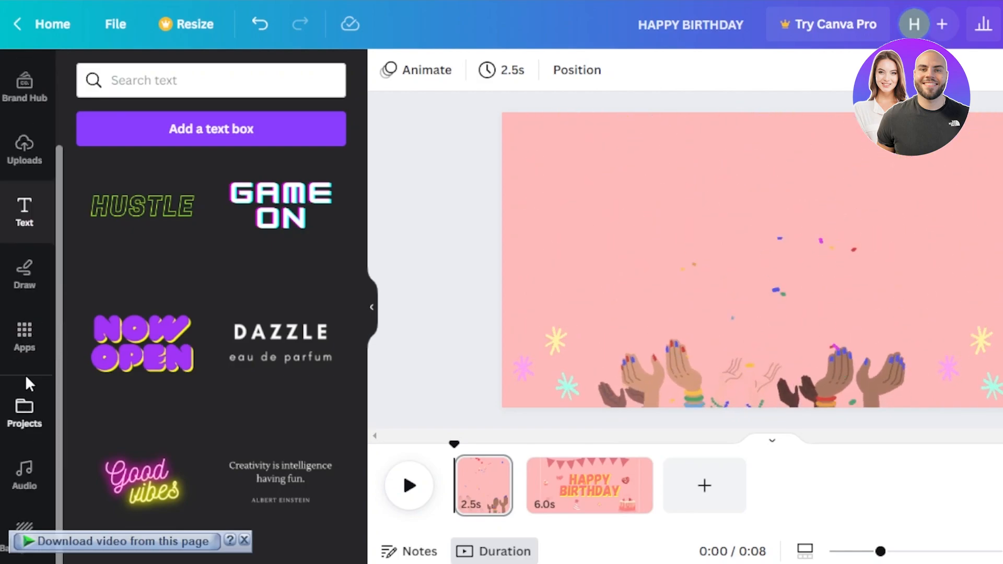
pyautogui.click(21, 473)
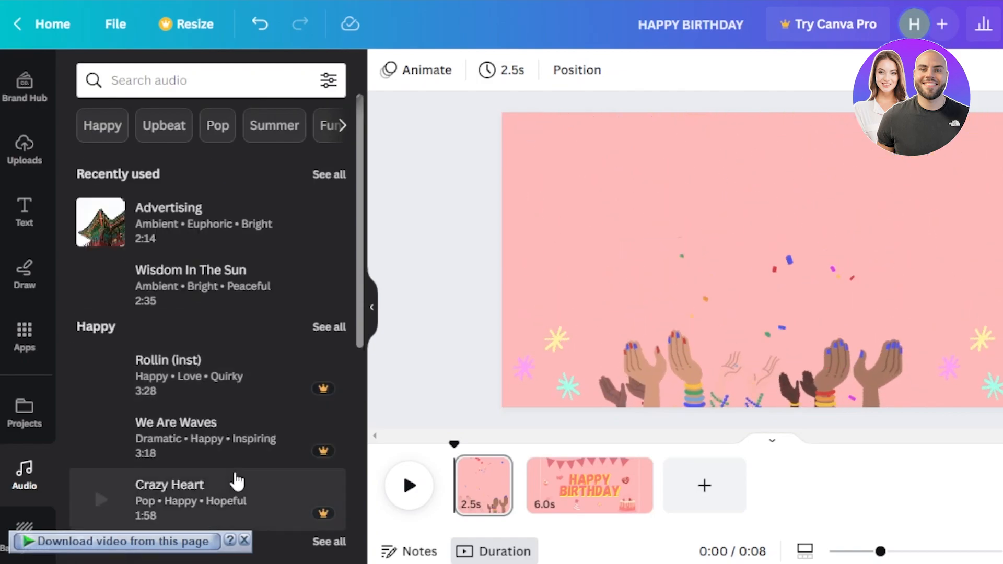
# Preview the recently used Advertising track with the system volume raised.
pyautogui.click(96, 247)
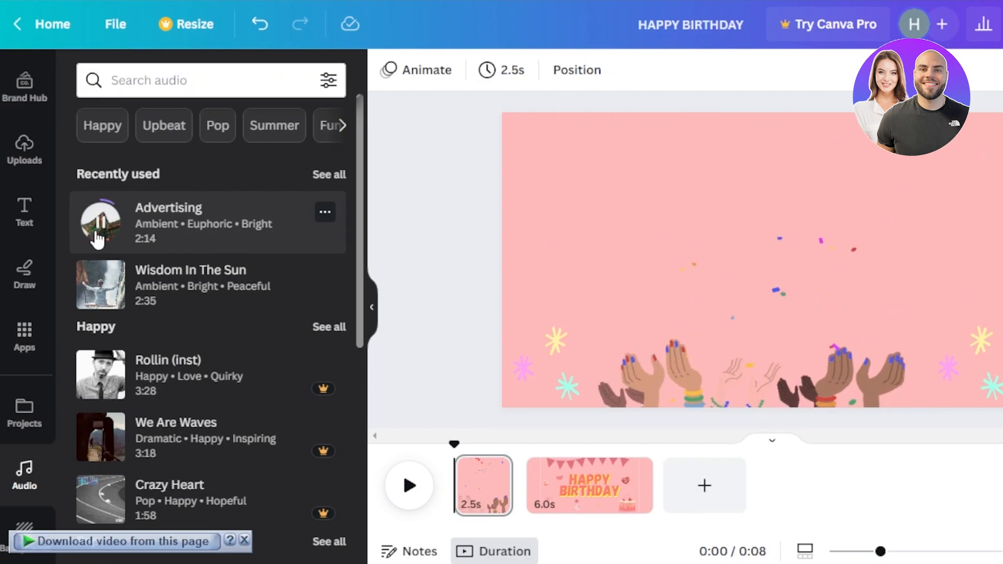
pyautogui.press('XF86AudioRaiseVolume')
pyautogui.press('XF86AudioRaiseVolume')
pyautogui.press('XF86AudioRaiseVolume')
pyautogui.press('XF86AudioRaiseVolume')
pyautogui.press('XF86AudioRaiseVolume')
pyautogui.press('XF86AudioRaiseVolume')
pyautogui.press('XF86AudioRaiseVolume')
pyautogui.press('XF86AudioRaiseVolume')
pyautogui.press('XF86AudioRaiseVolume')
pyautogui.press('XF86AudioRaiseVolume')
pyautogui.press('XF86AudioRaiseVolume')
pyautogui.press('XF86AudioRaiseVolume')
pyautogui.press('XF86AudioRaiseVolume')
pyautogui.press('XF86AudioRaiseVolume')
pyautogui.press('XF86AudioRaiseVolume')
pyautogui.press('XF86AudioRaiseVolume')
pyautogui.press('XF86AudioRaiseVolume')
pyautogui.press('XF86AudioRaiseVolume')
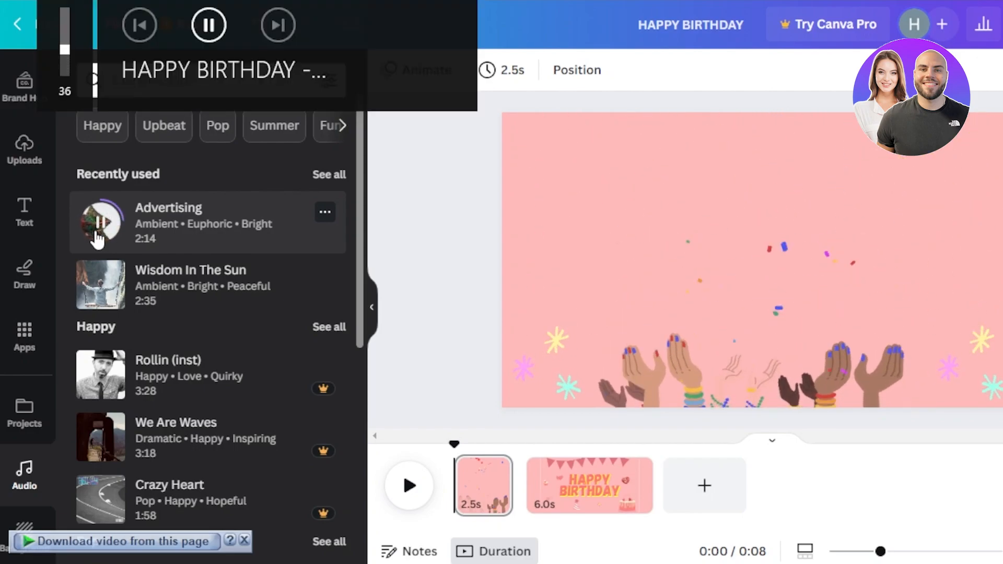
# Search the audio for "birthday" and preview Rock Happy Birthday Song and Happy Birthday Party Song.
pyautogui.click(102, 293)
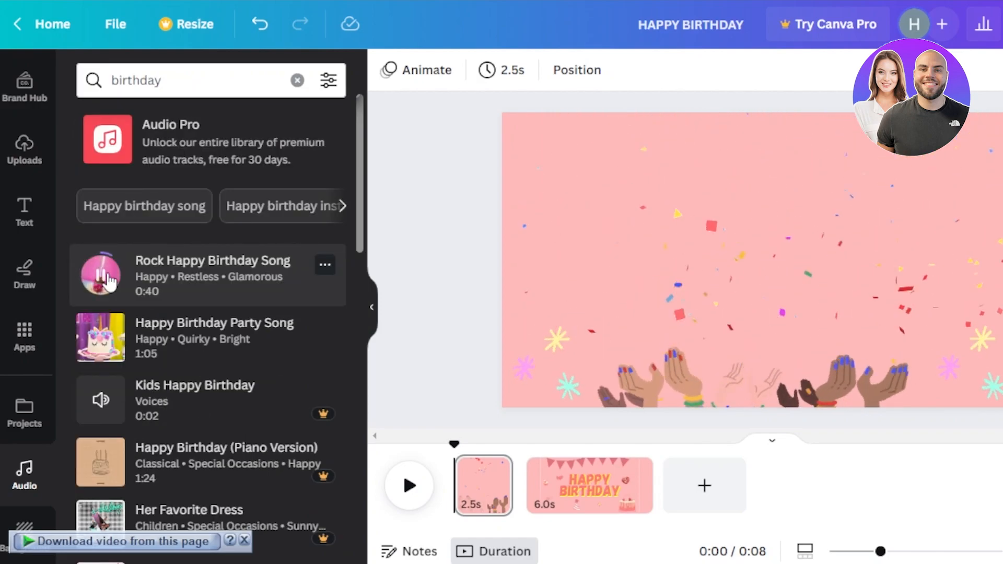
pyautogui.click(106, 349)
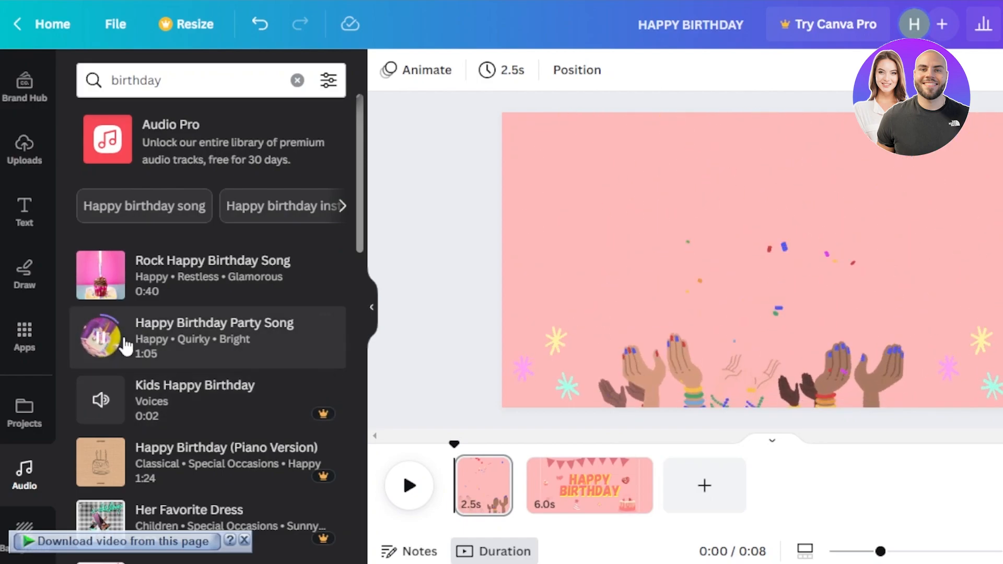
pyautogui.click(107, 341)
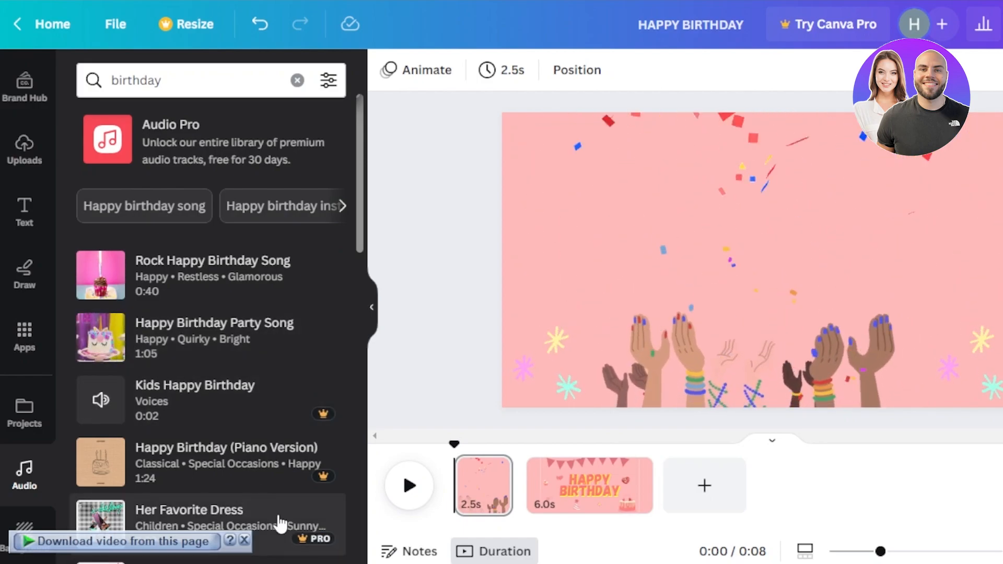
# Dismiss the download pop-up and add the Rock Happy Birthday Song as the video's soundtrack.
pyautogui.click(245, 542)
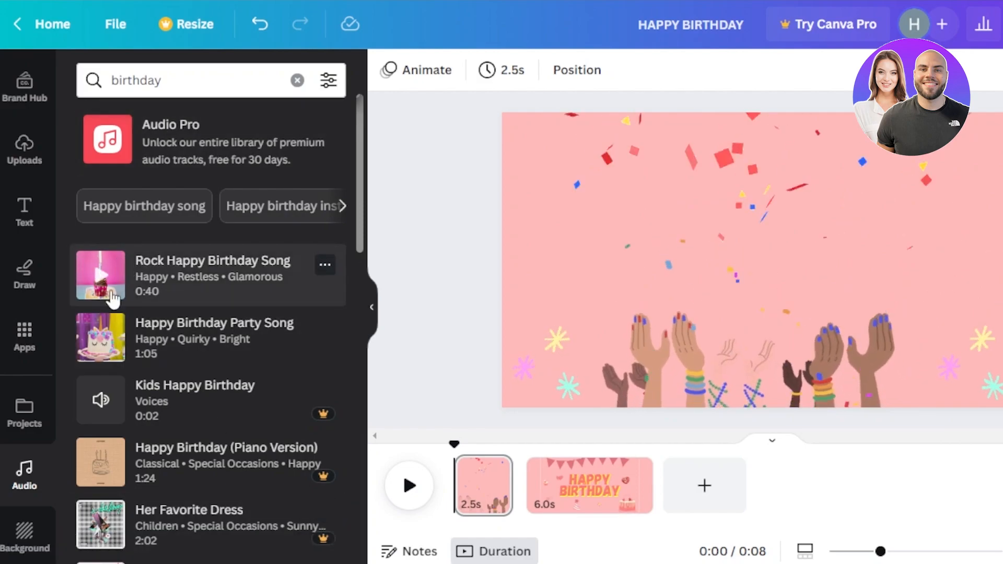
pyautogui.click(98, 284)
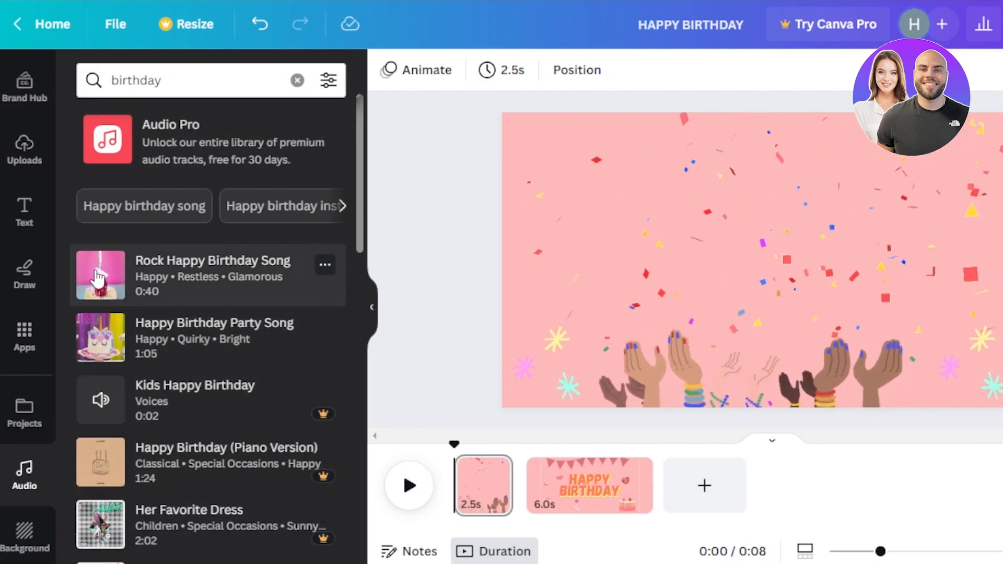
pyautogui.click(172, 286)
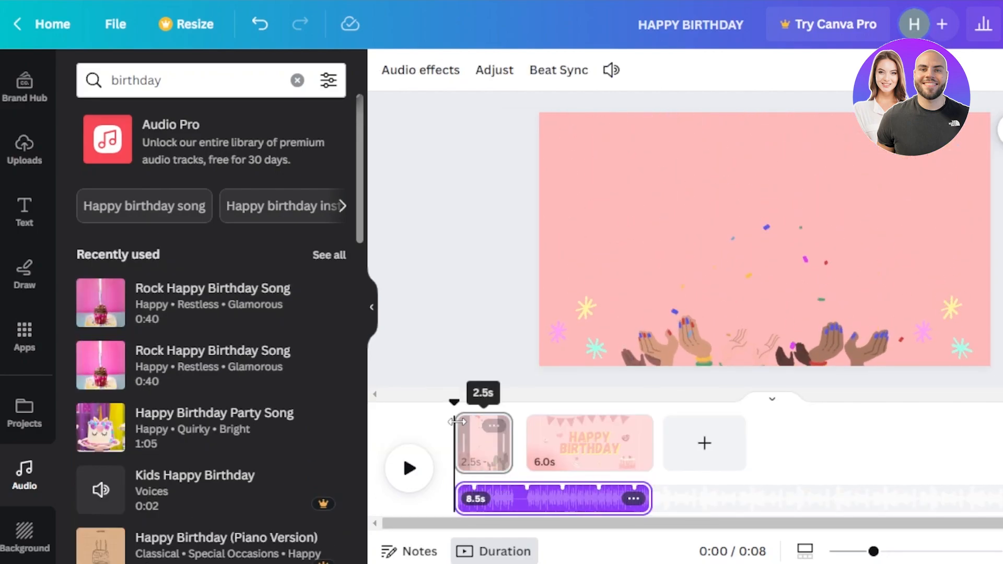
# Collapse the side panel, play the video with its soundtrack, and move the paused playhead slightly back on the second page.
pyautogui.click(376, 313)
pyautogui.click(97, 469)
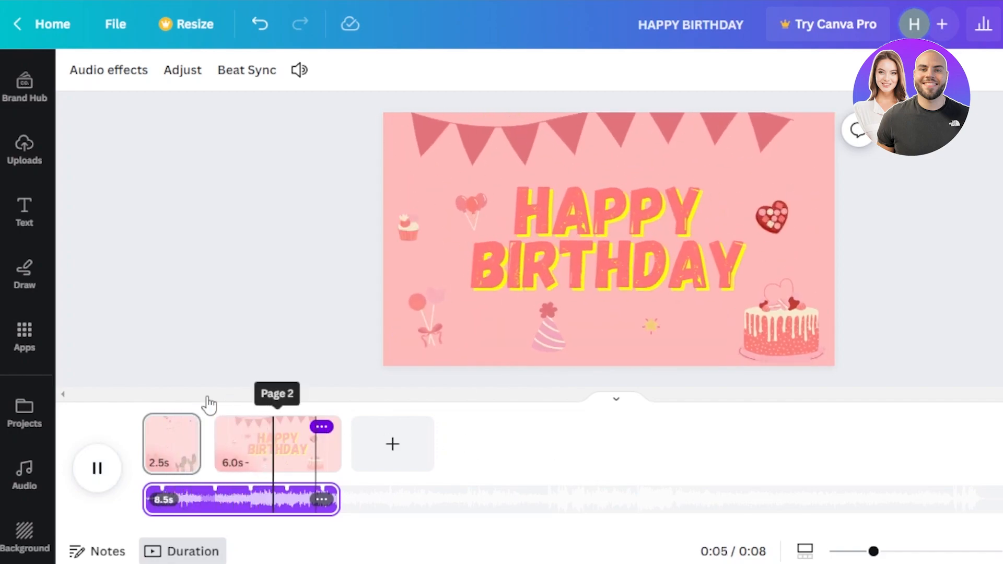
pyautogui.click(99, 469)
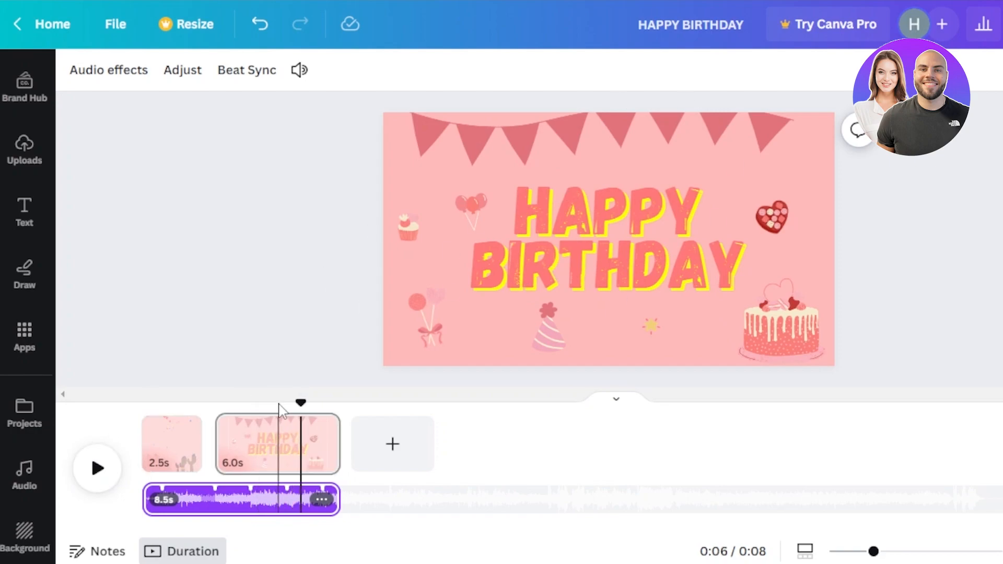
pyautogui.moveTo(301, 402); pyautogui.dragTo(267, 407)
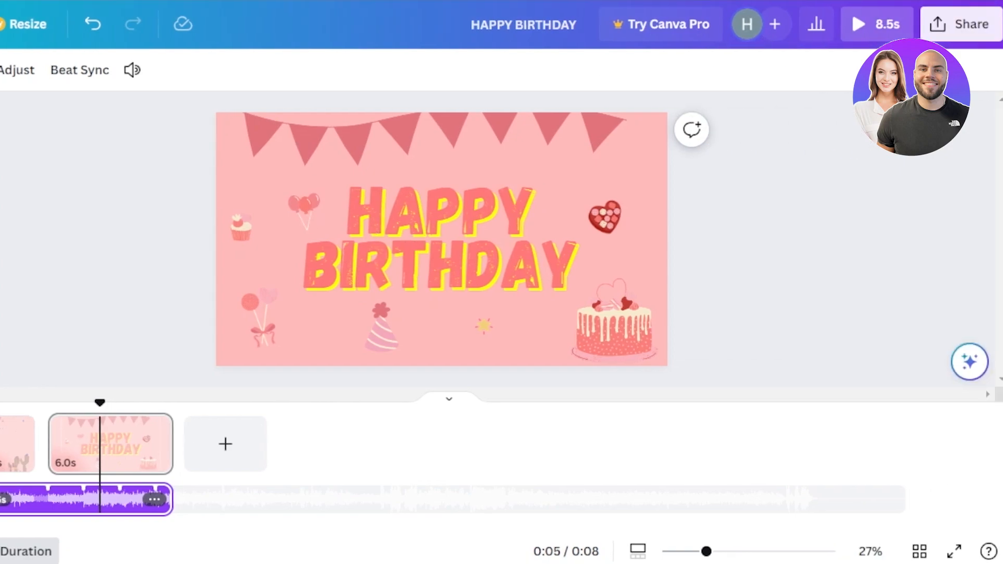
# Open the download options for the finished design and return the playhead to the start of the video.
pyautogui.click(941, 40)
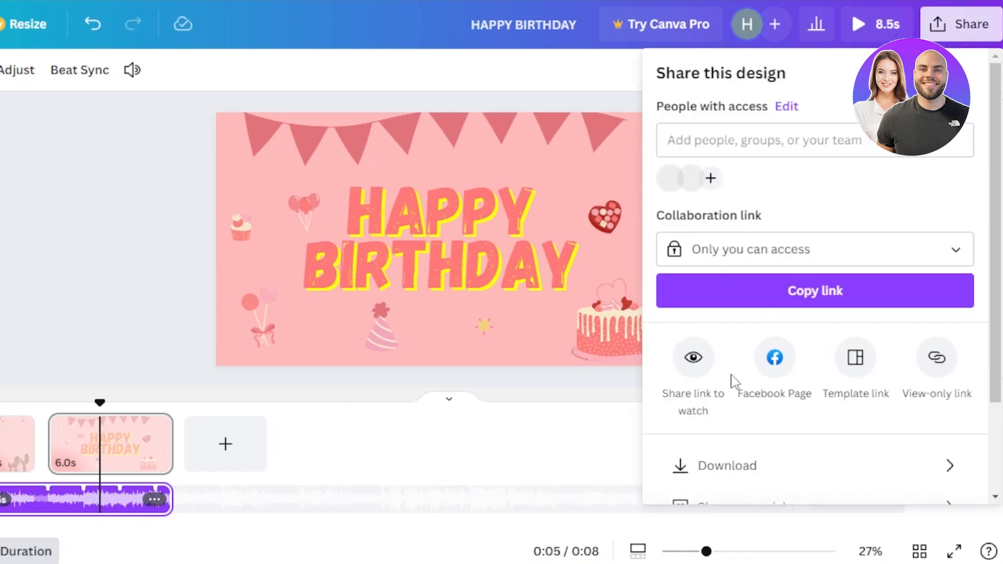
pyautogui.click(728, 465)
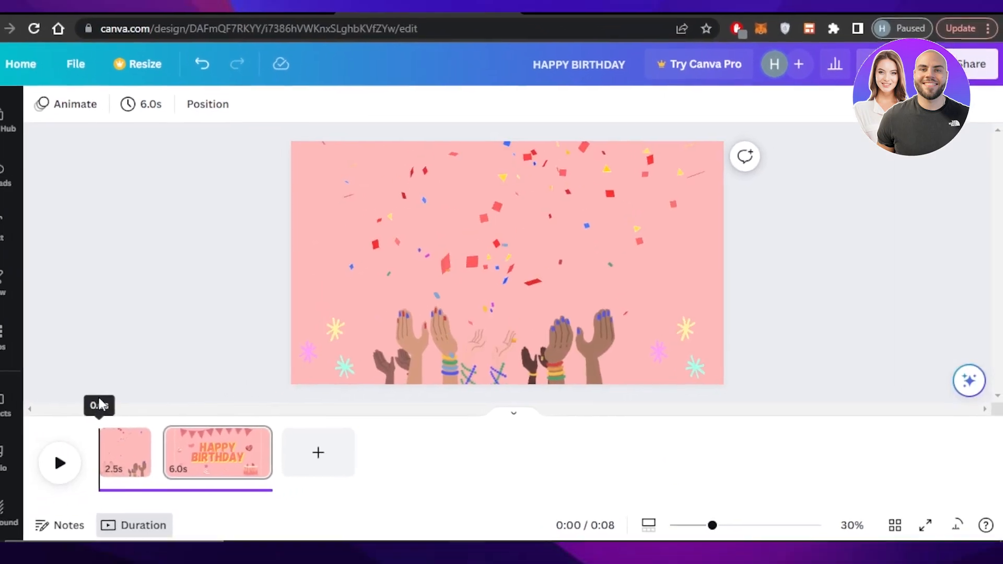
pyautogui.moveTo(125, 396); pyautogui.dragTo(126, 398)
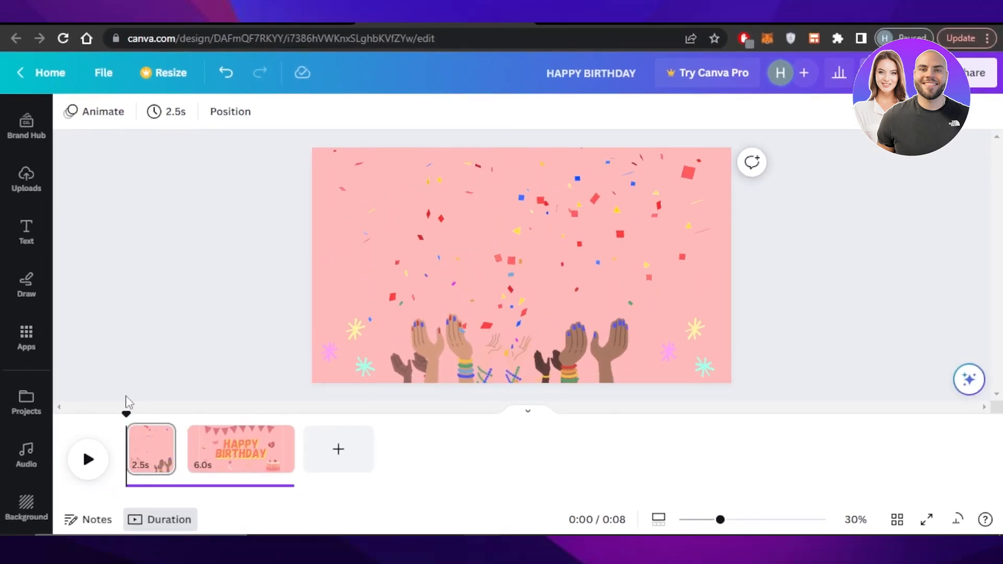